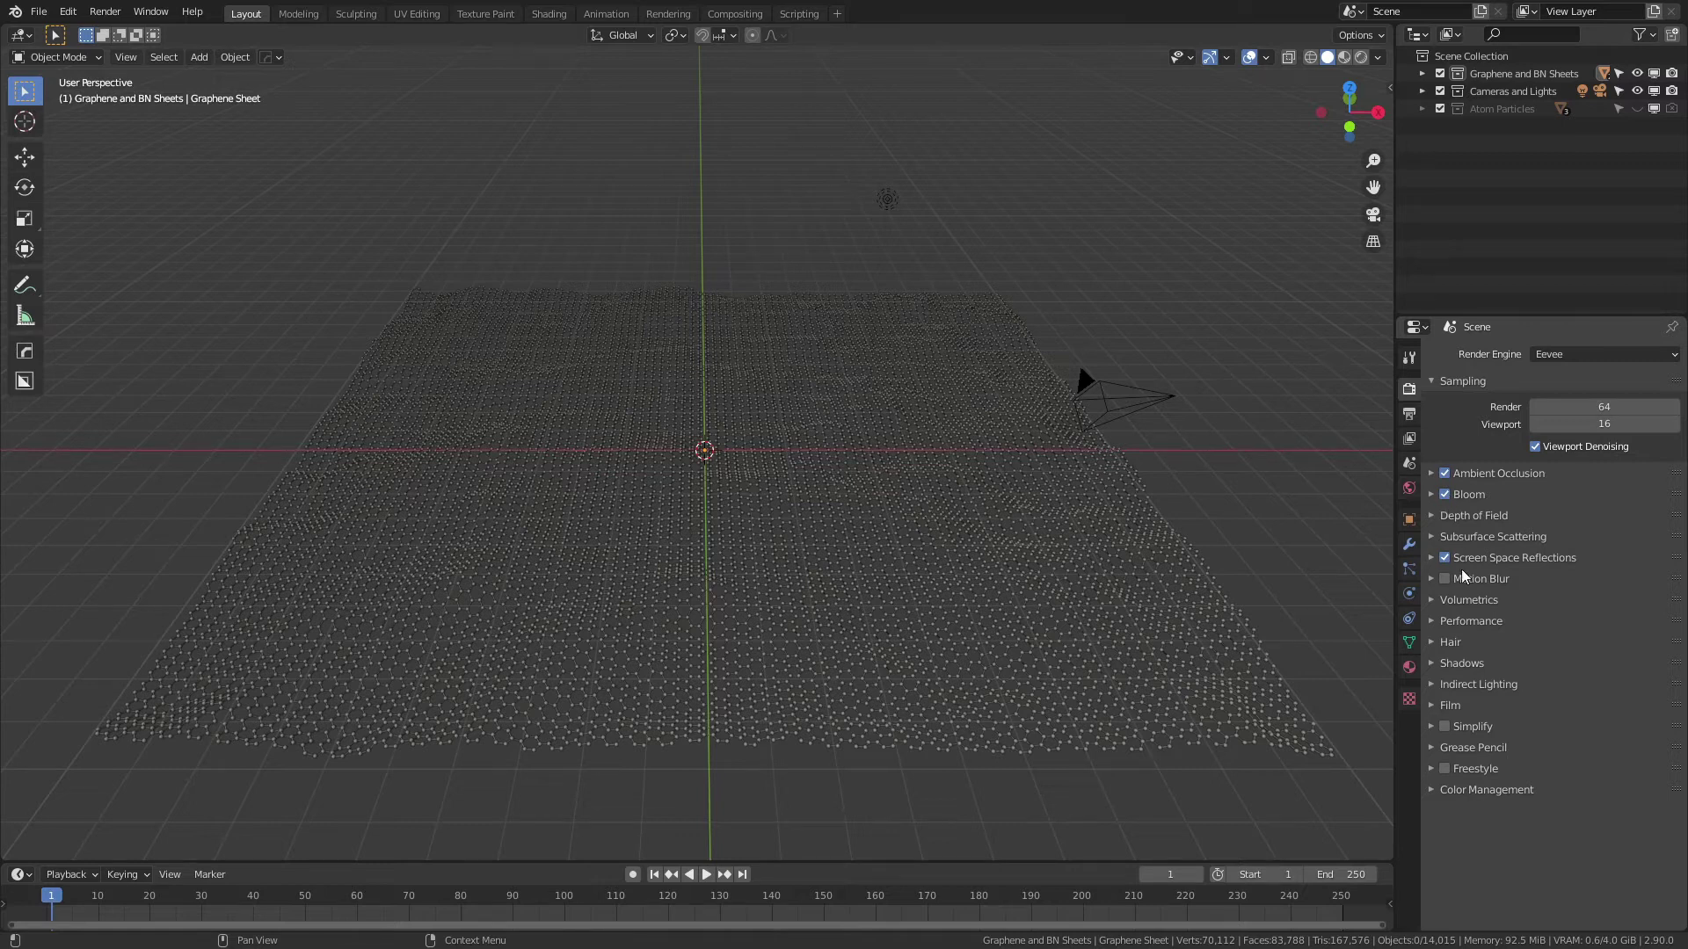
# Glance at the screen space reflections settings, then show the Film render settings
pyautogui.click(1431, 559)
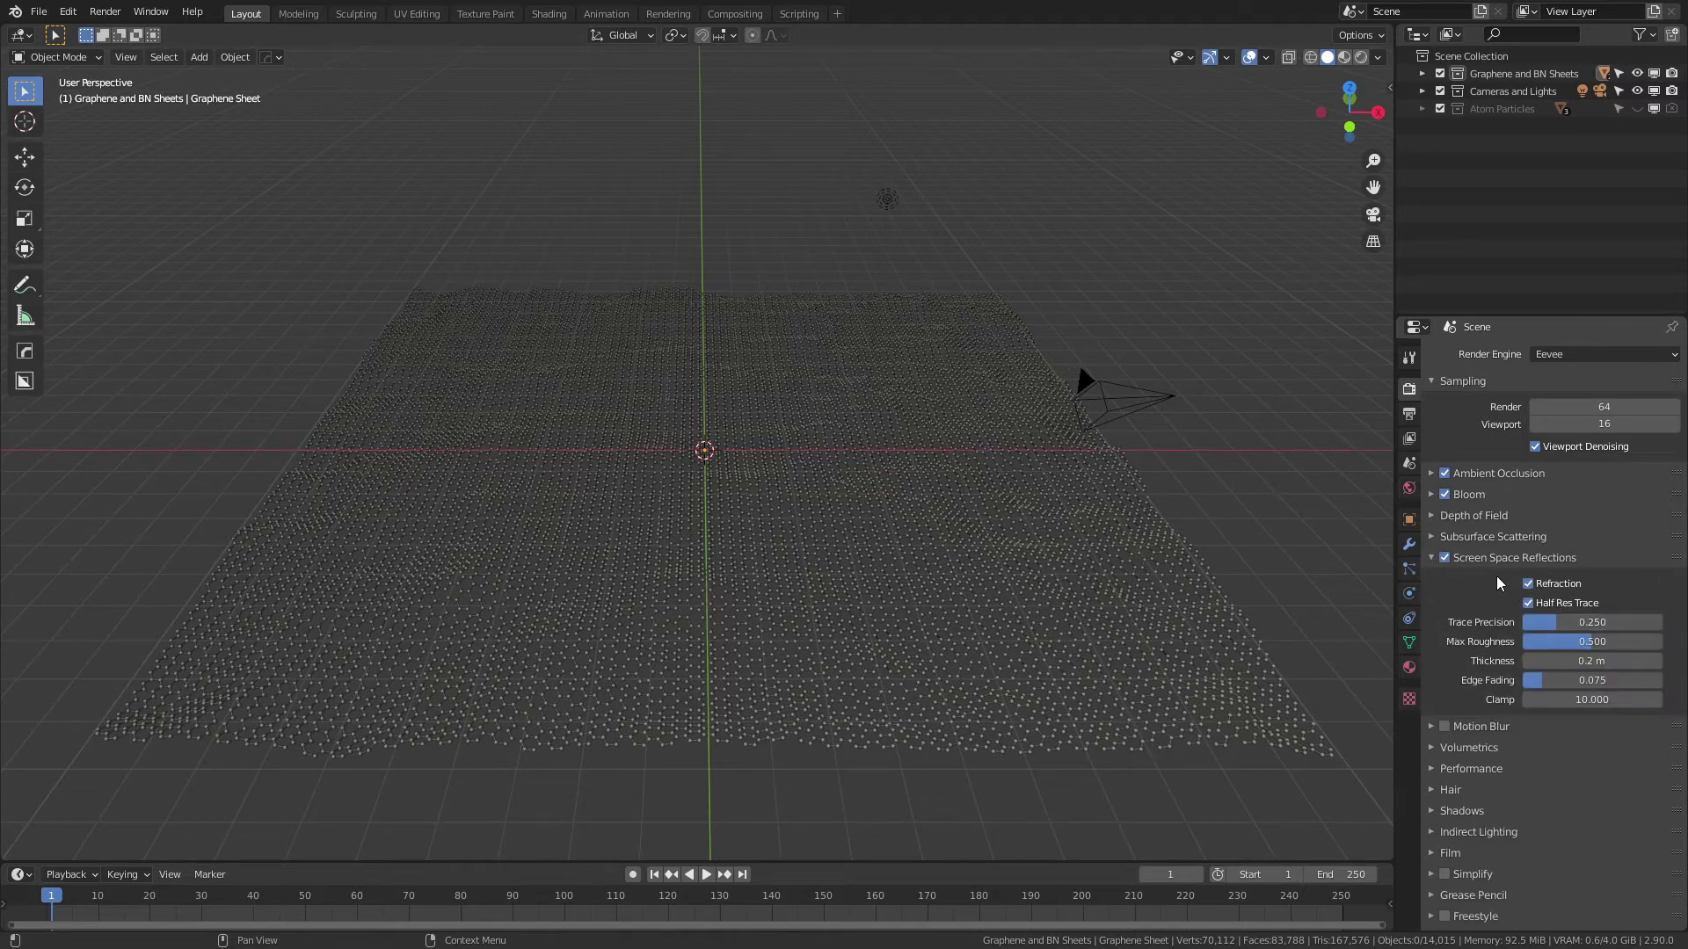
pyautogui.click(1432, 559)
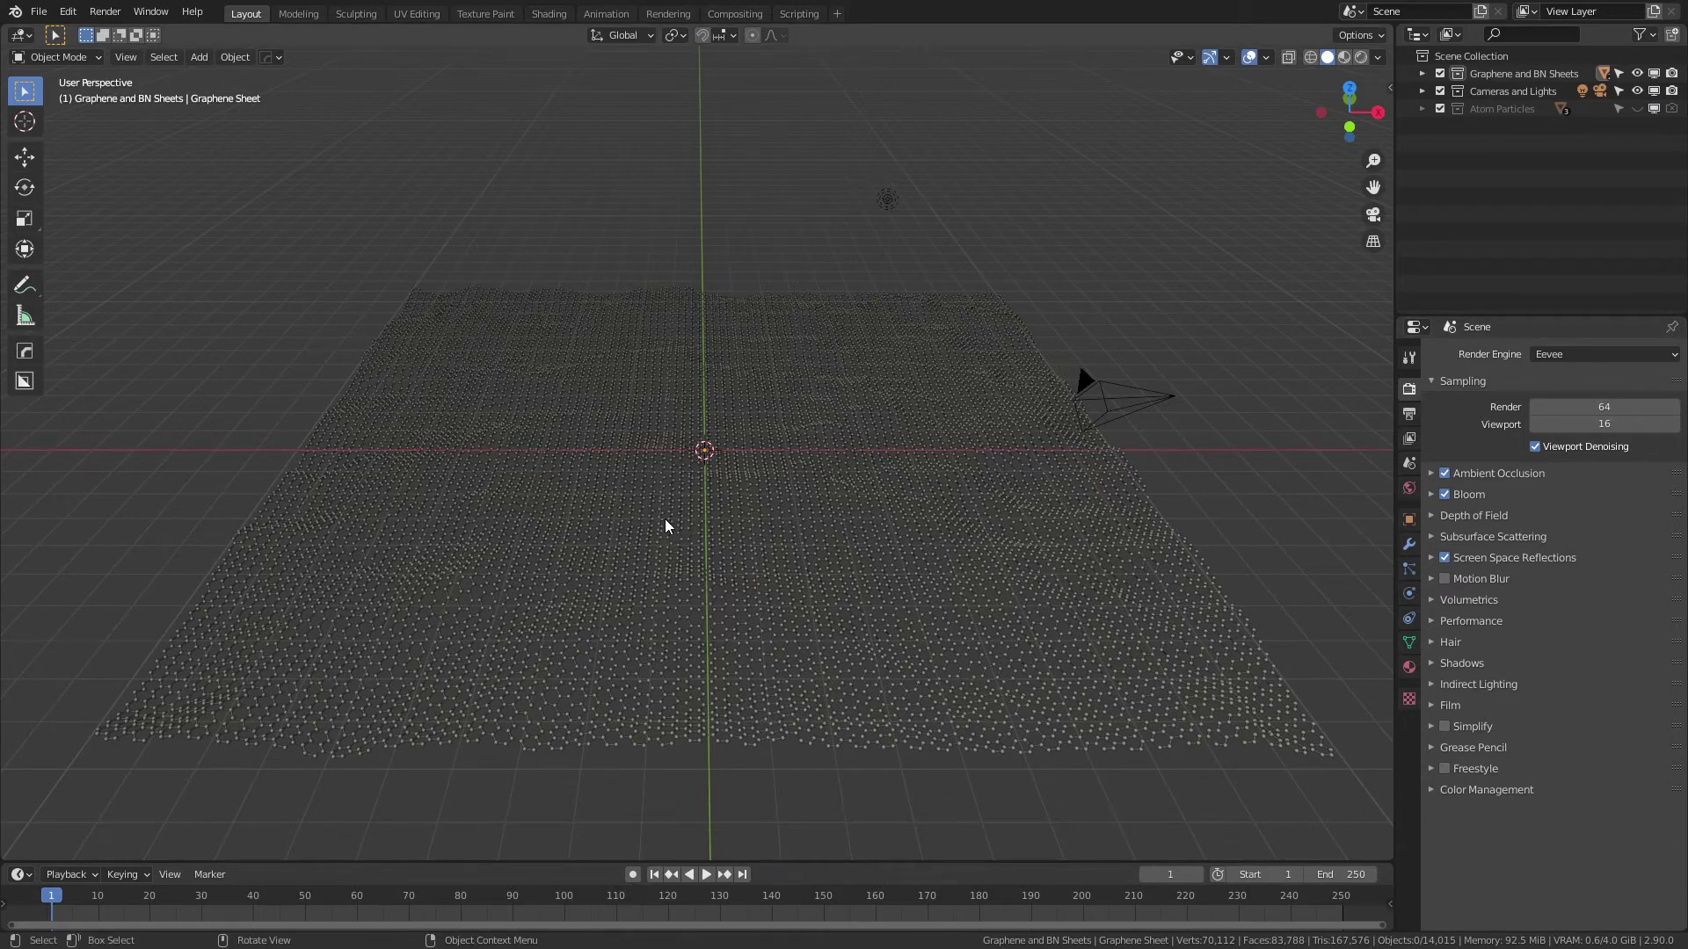
pyautogui.click(1427, 704)
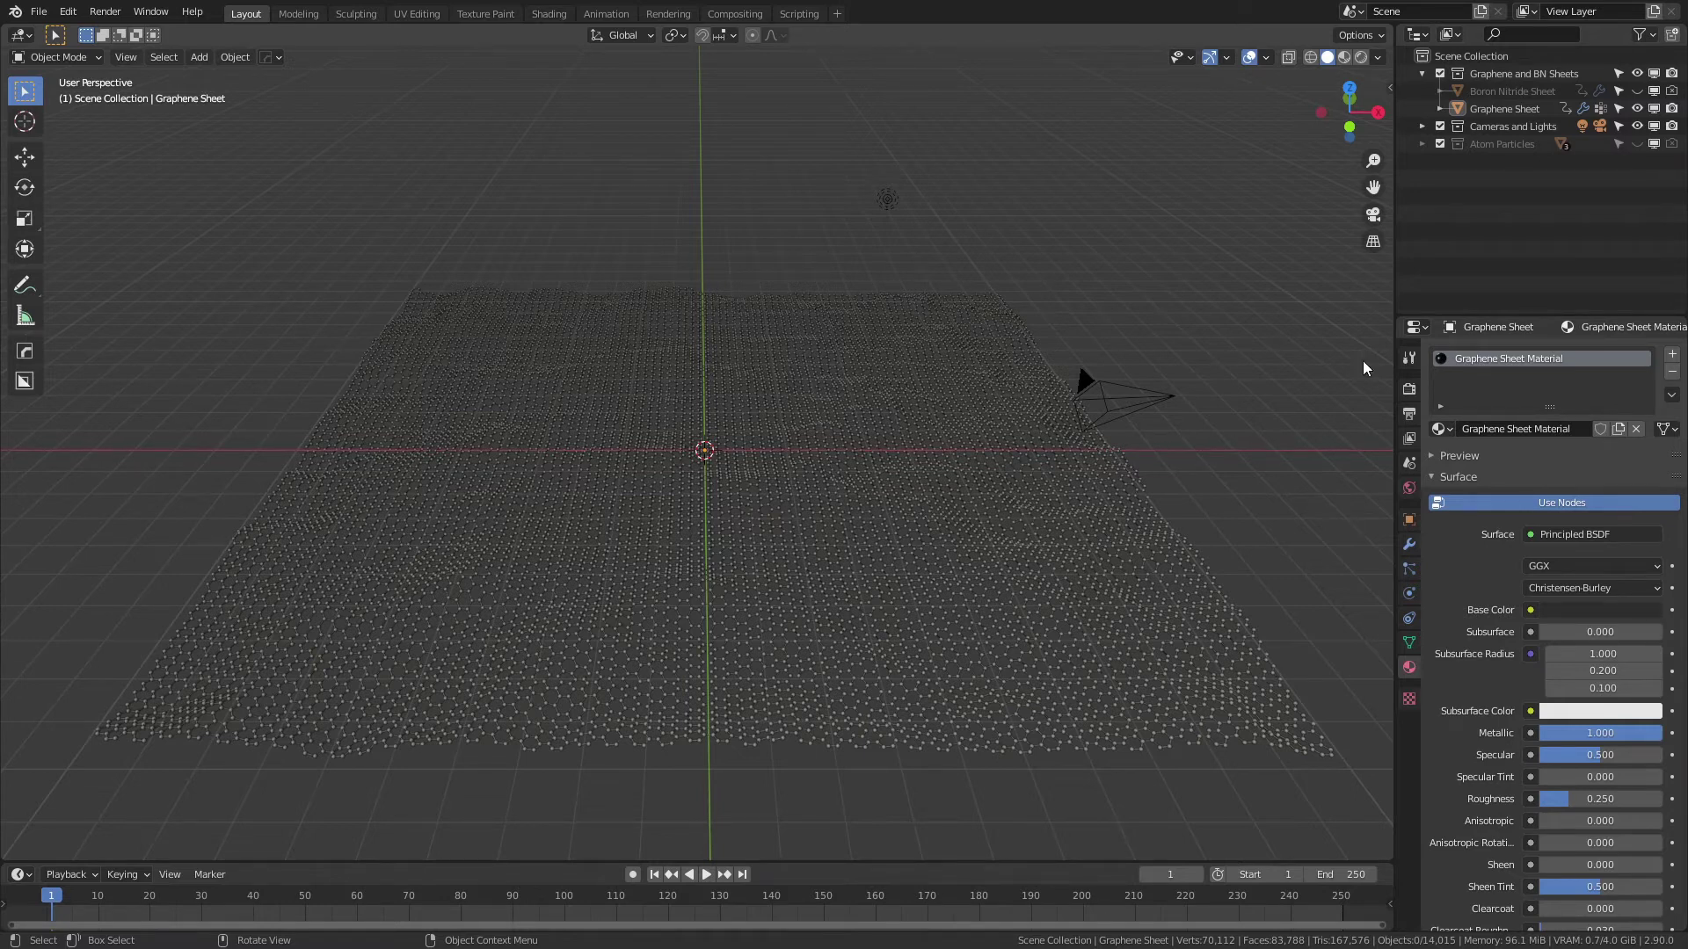
# Switch the viewport to Material Preview and expand the Atom Particles collection
pyautogui.press('z')
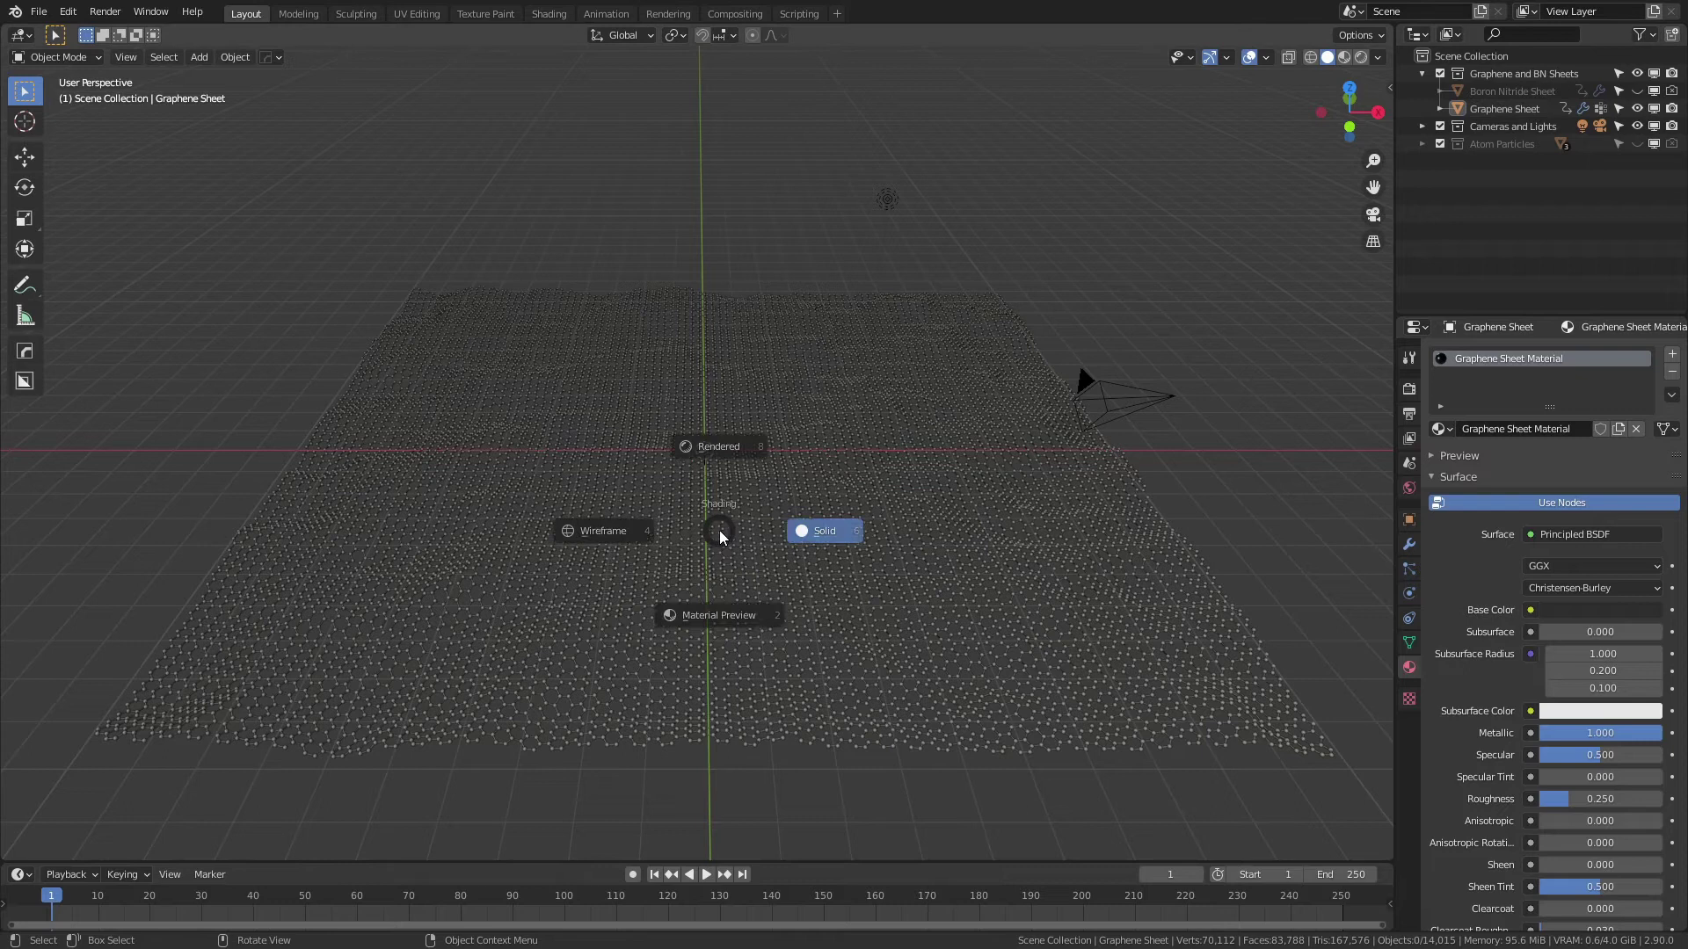
pyautogui.click(721, 630)
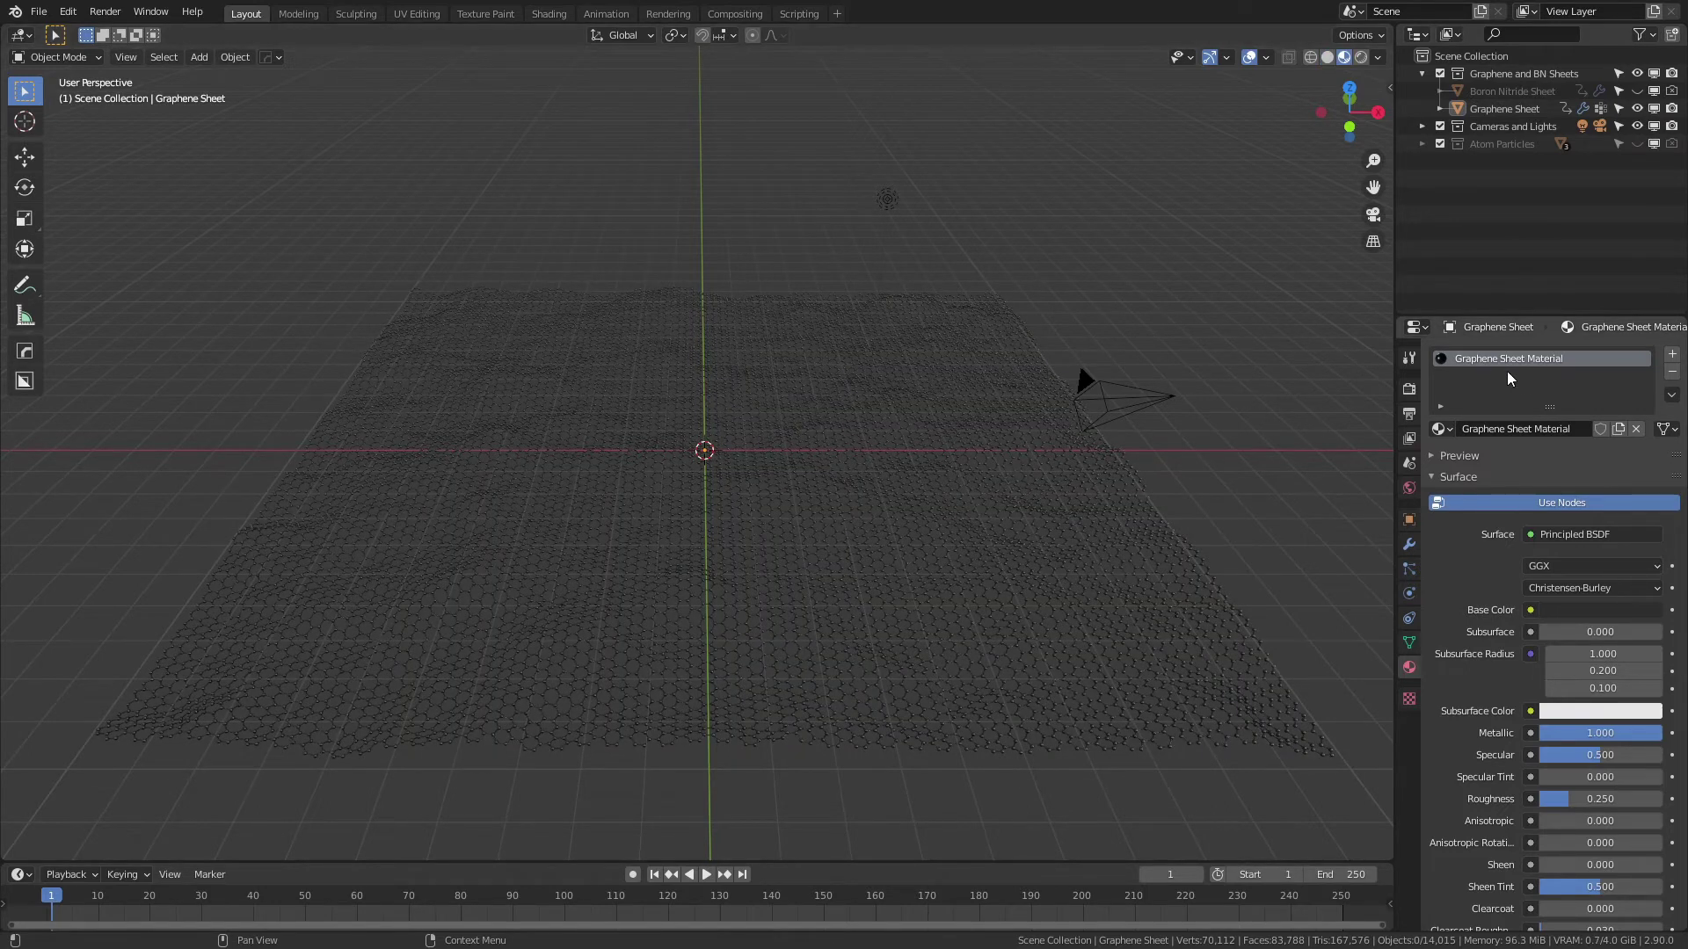
pyautogui.click(1421, 145)
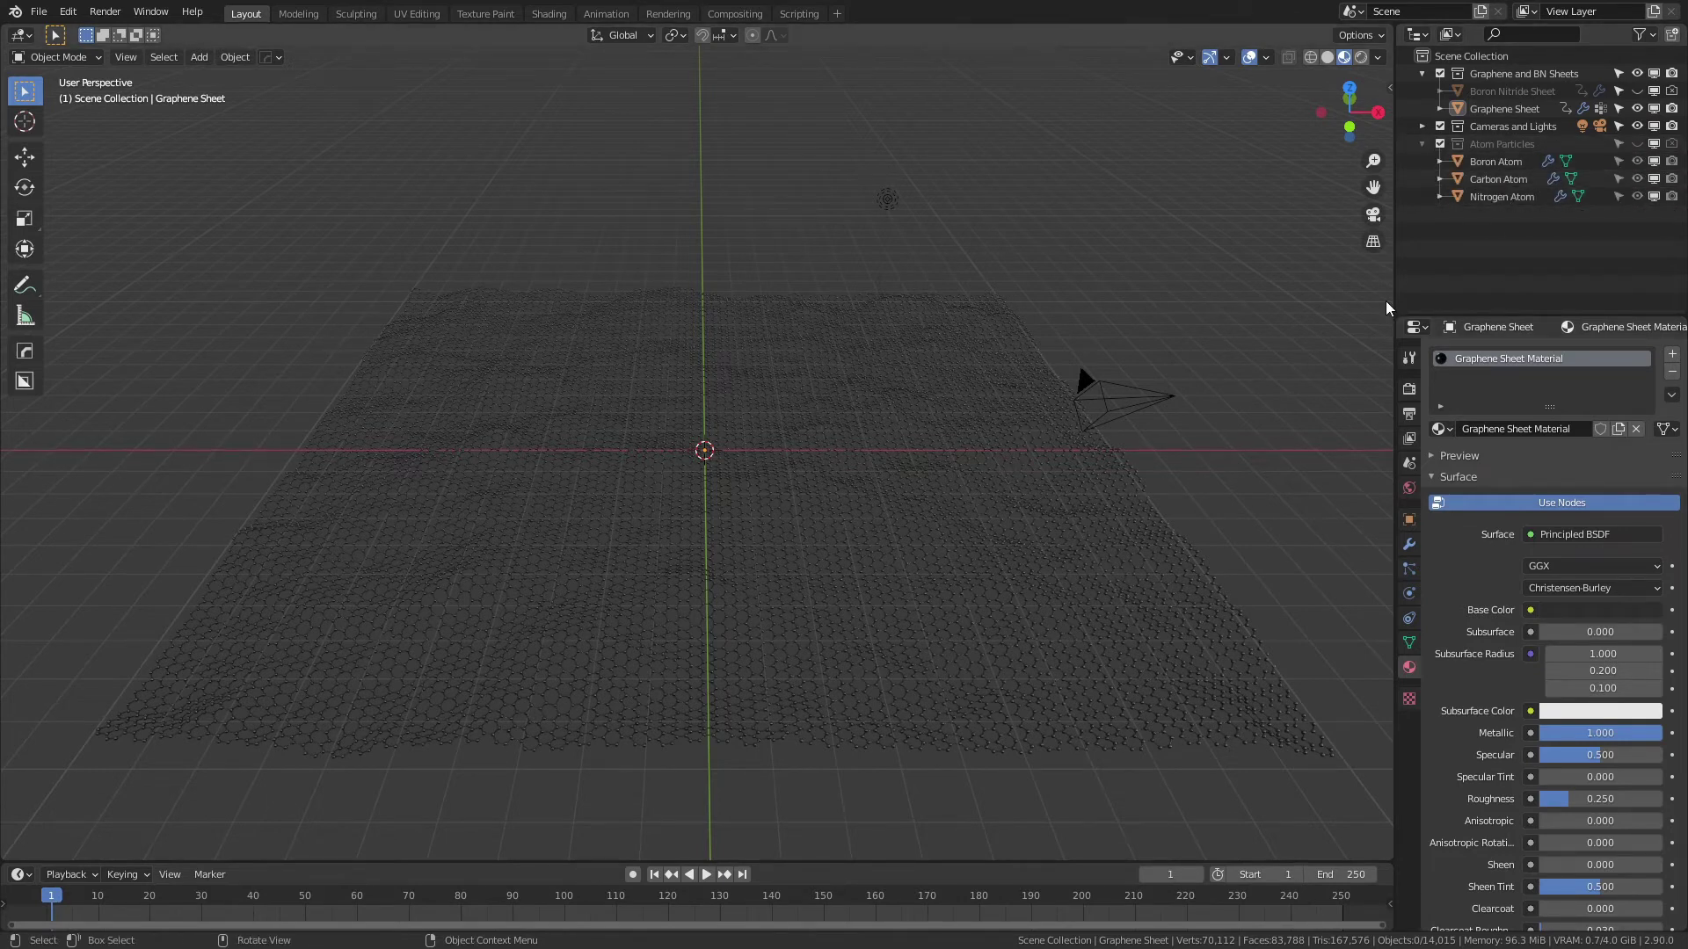
# Show the Boron Nitride Sheet instead of graphene and inspect the Boron and Nitrogen Atom materials
pyautogui.click(1423, 126)
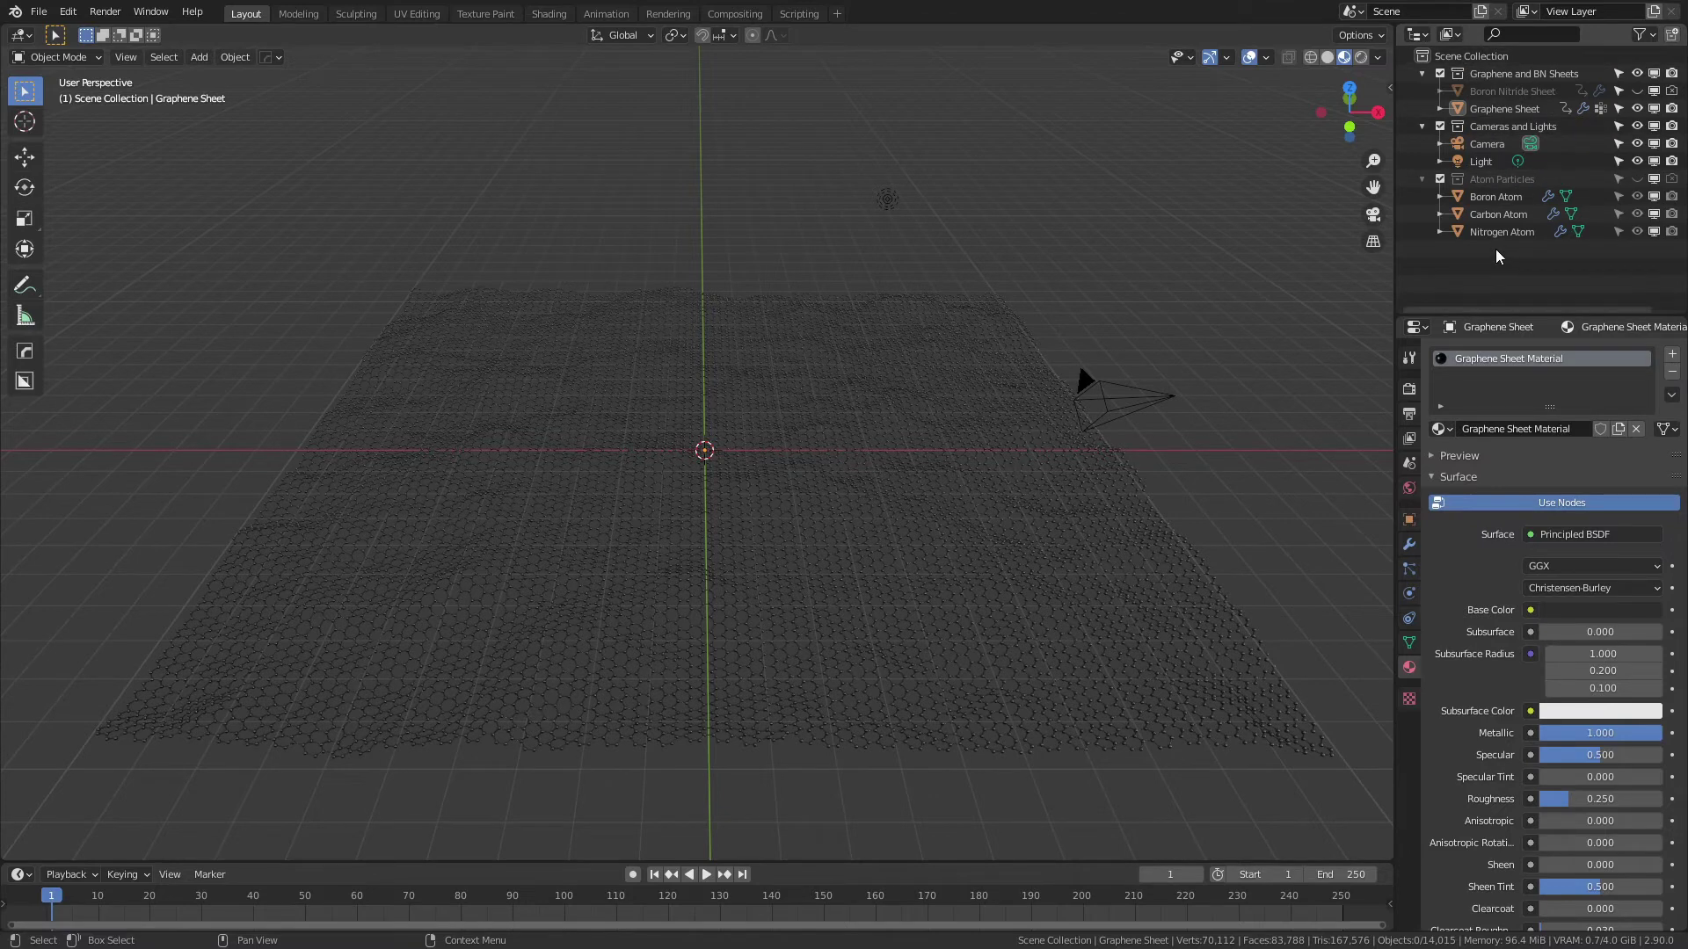
pyautogui.click(1637, 108)
pyautogui.click(1636, 91)
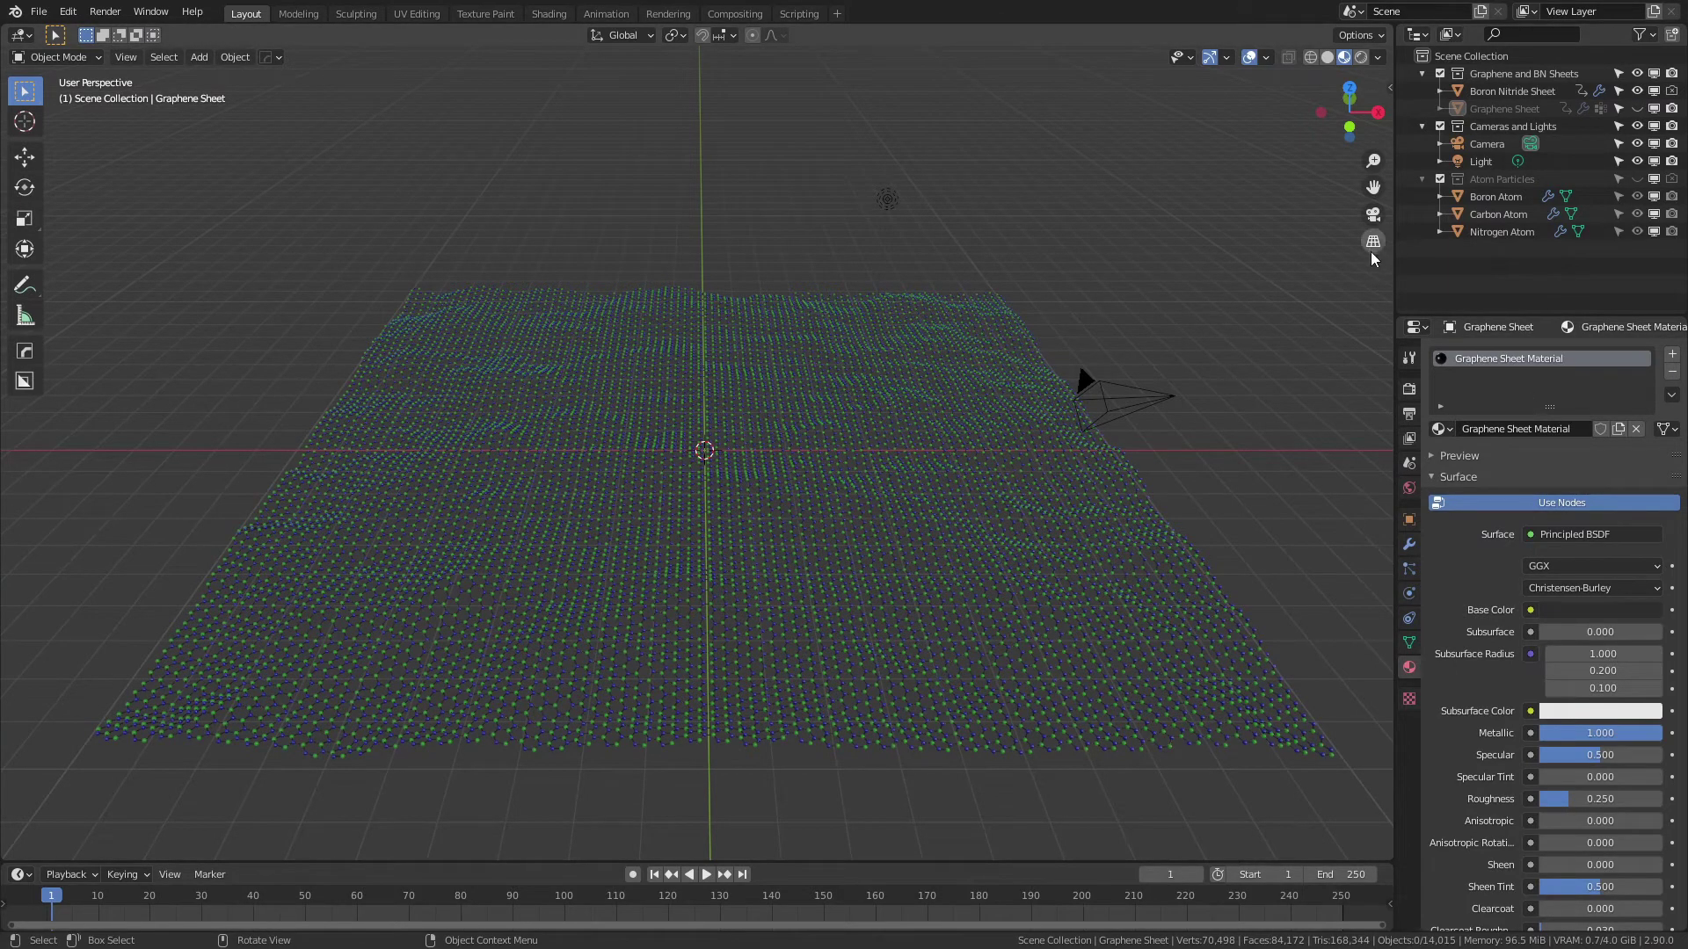
pyautogui.click(1498, 197)
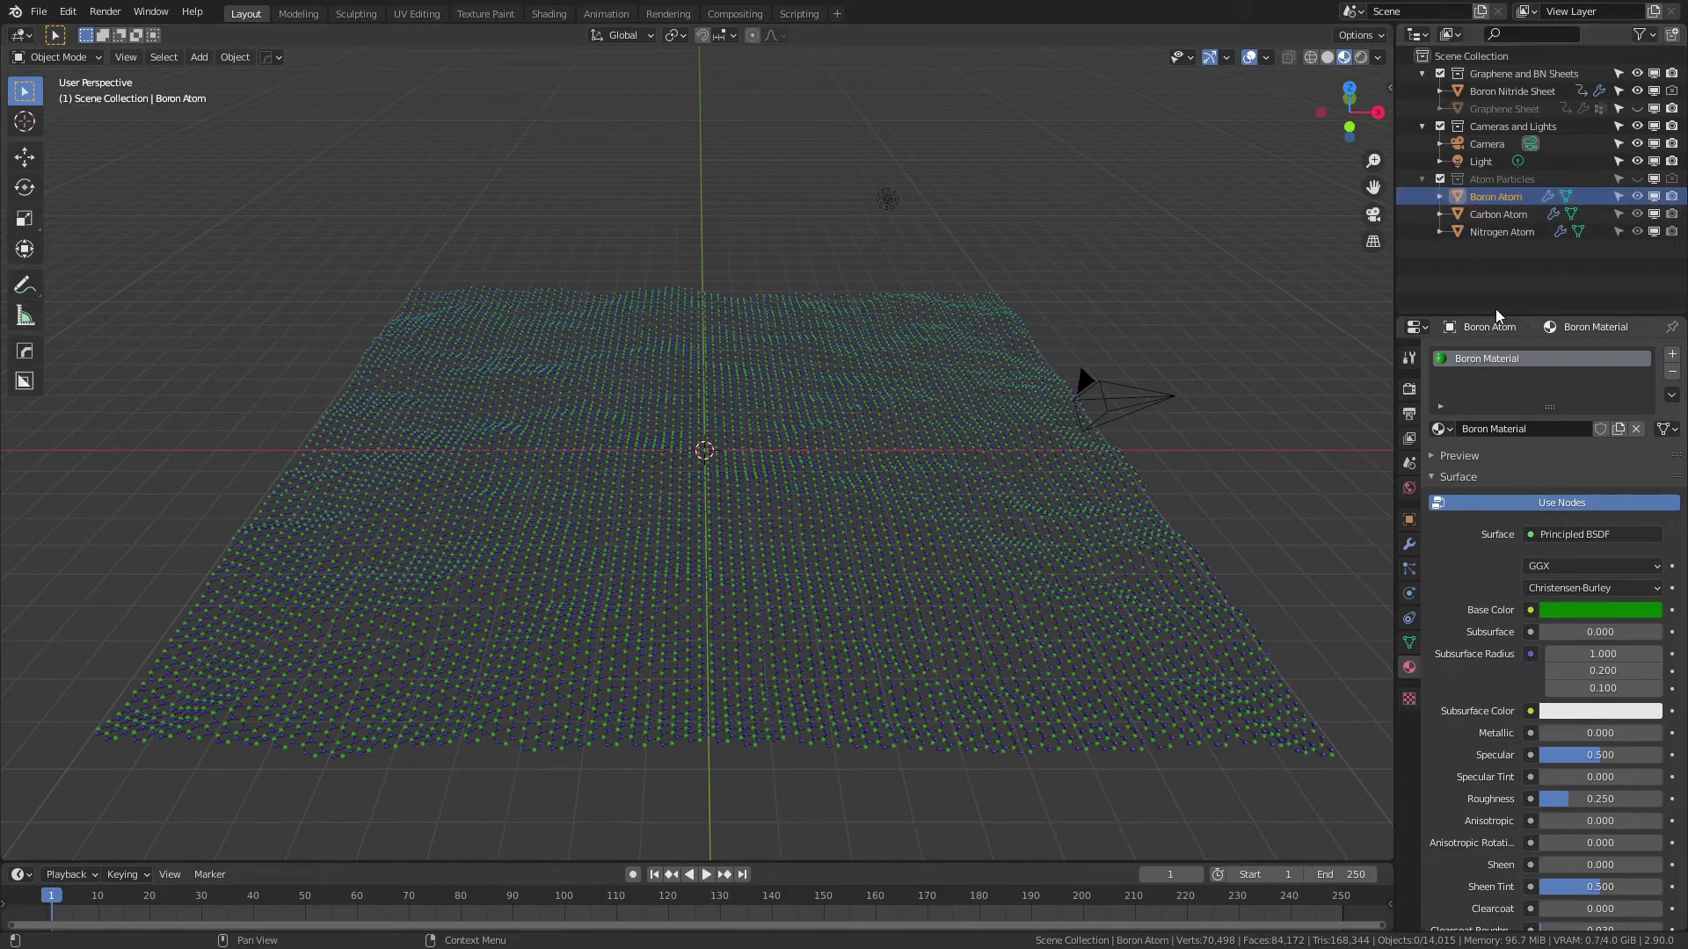
pyautogui.click(1495, 231)
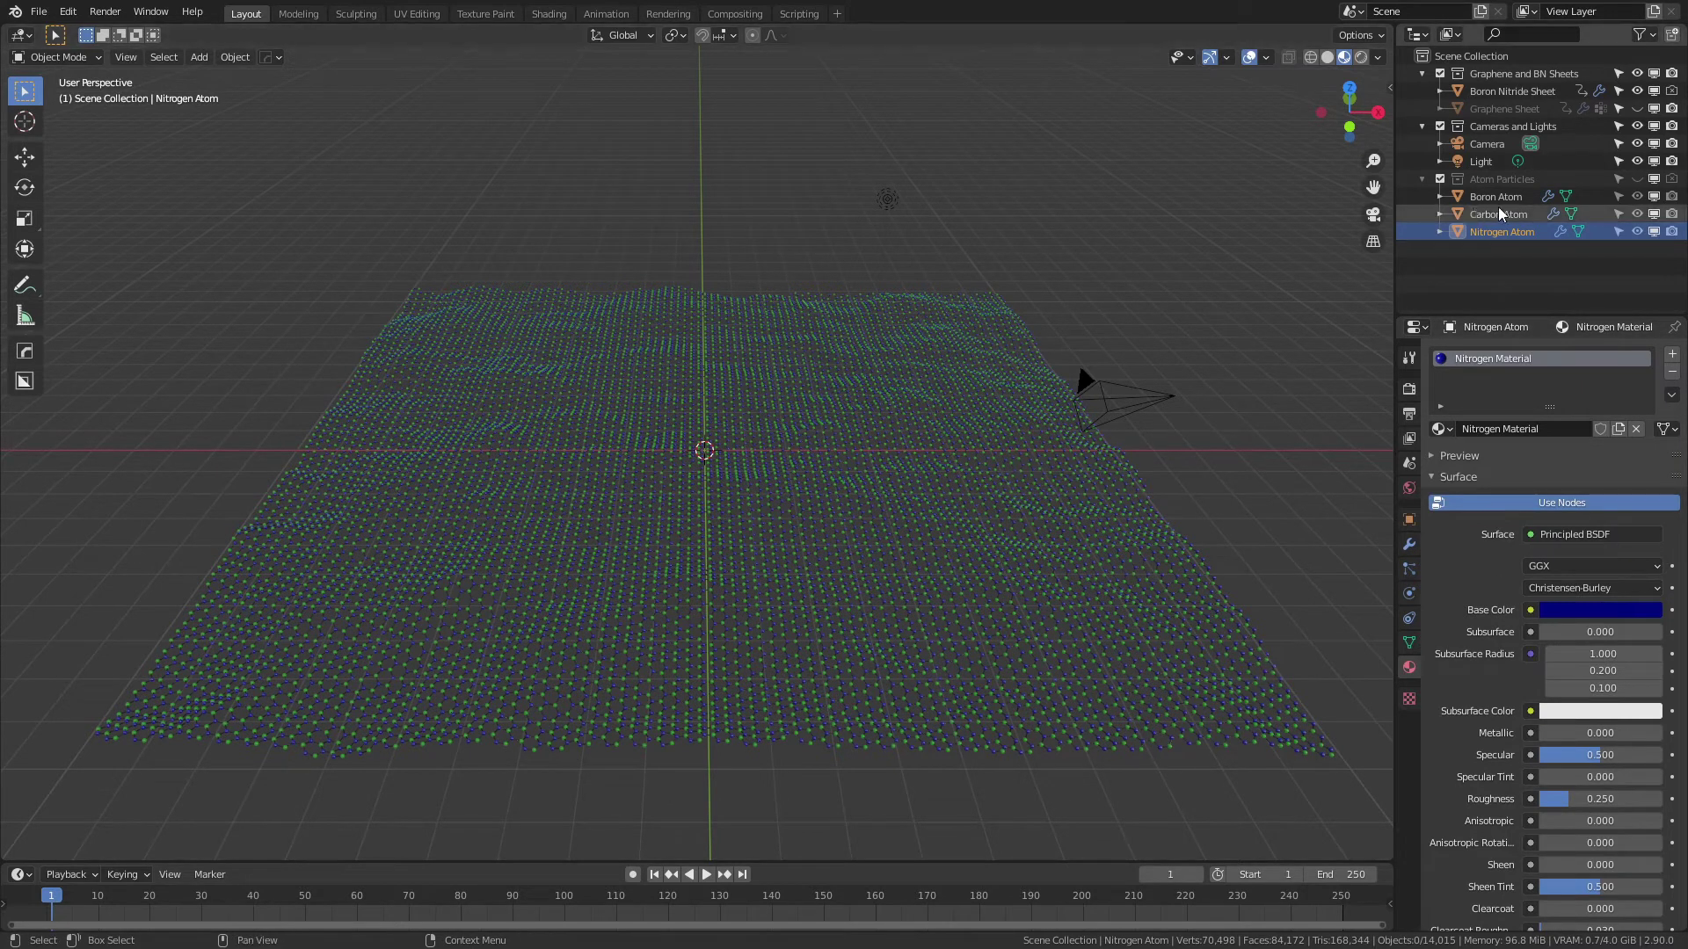
# Hide the Boron Nitride Sheet, show the Graphene Sheet again and select it
pyautogui.click(1637, 108)
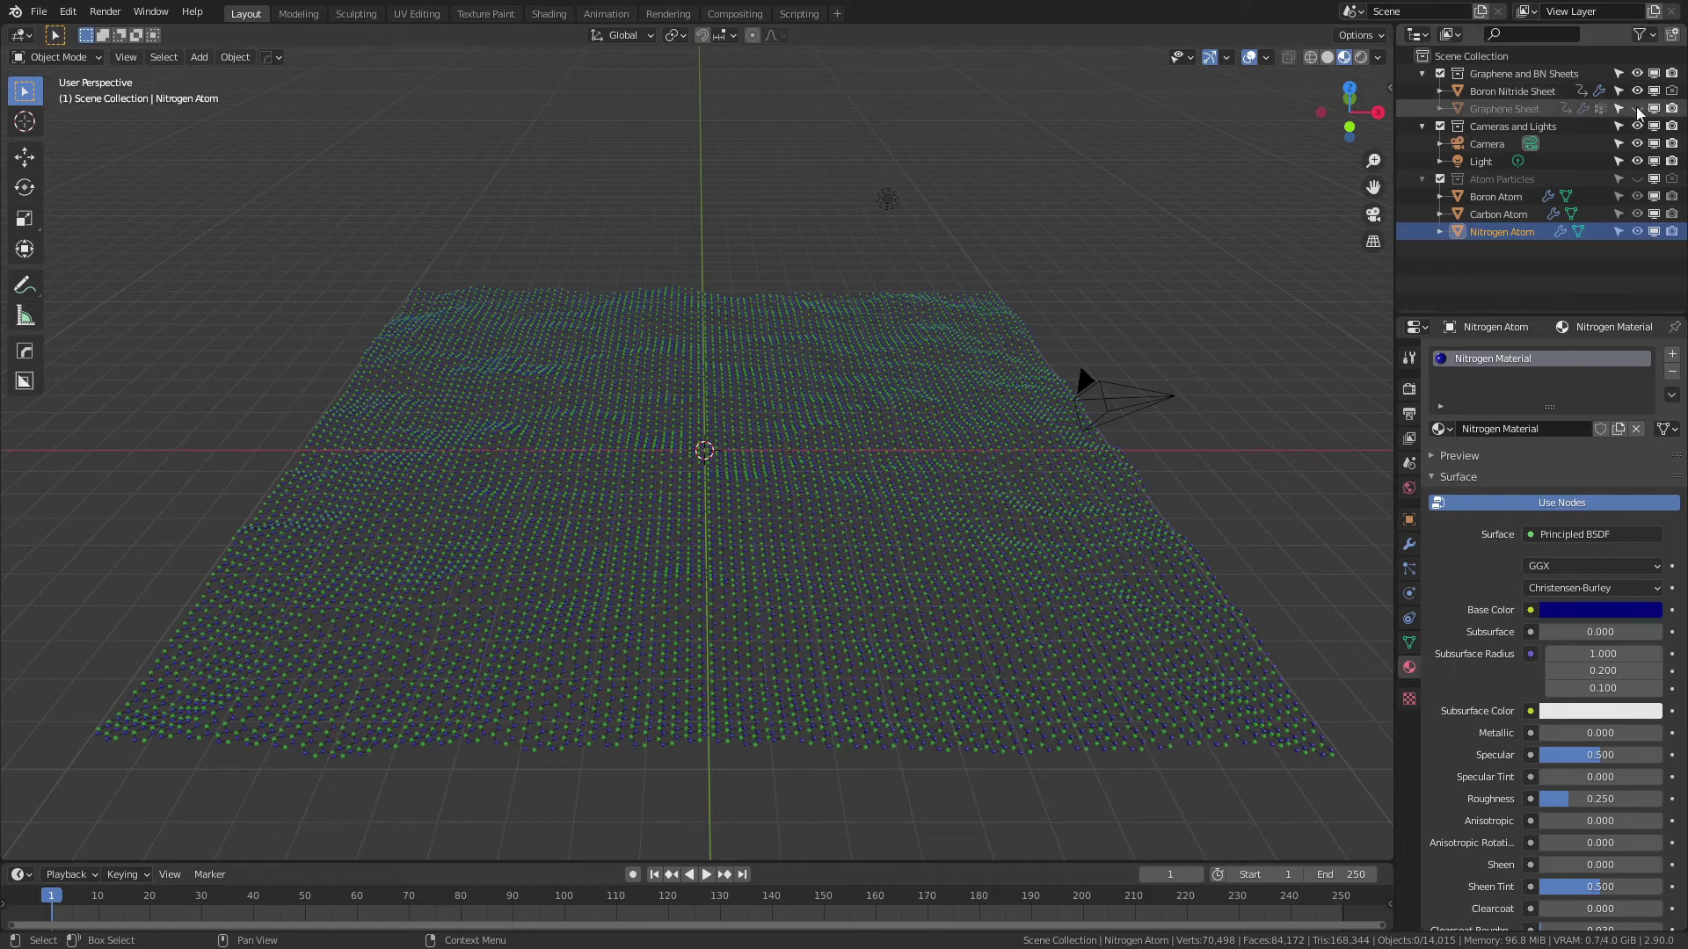
pyautogui.click(1637, 91)
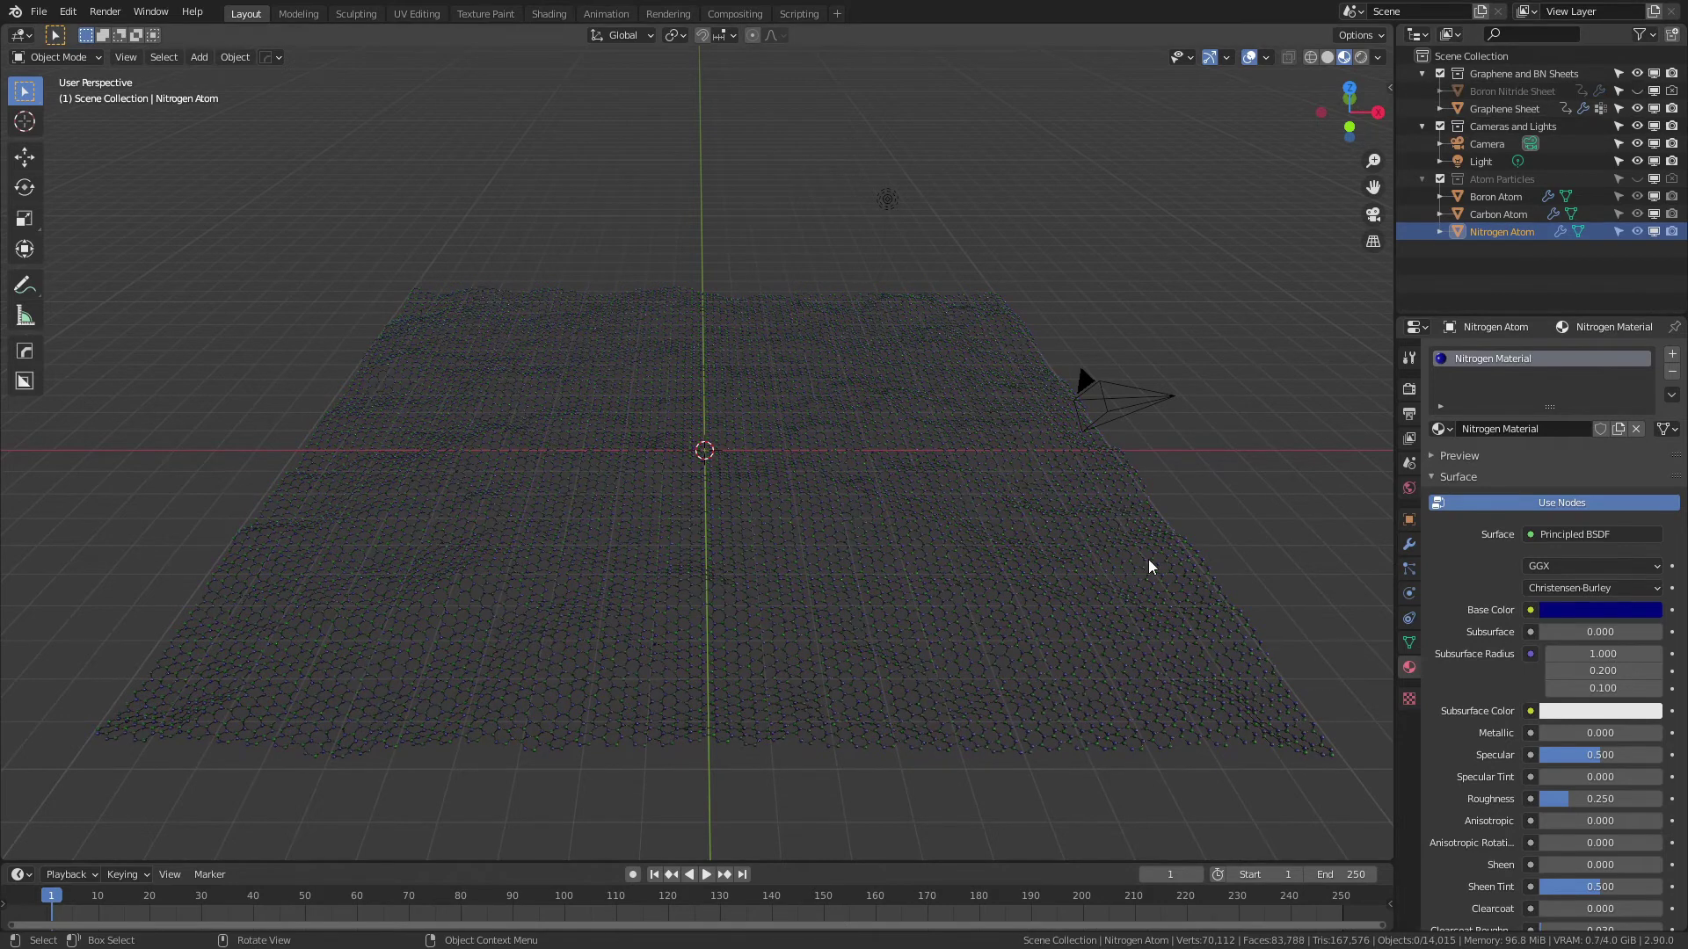
pyautogui.click(933, 540)
# List the Graphene Sheet's modifiers (Array, Array.001, Displace, Carbon Atoms, Wireframe, Bevel) and deselect all
pyautogui.click(1408, 547)
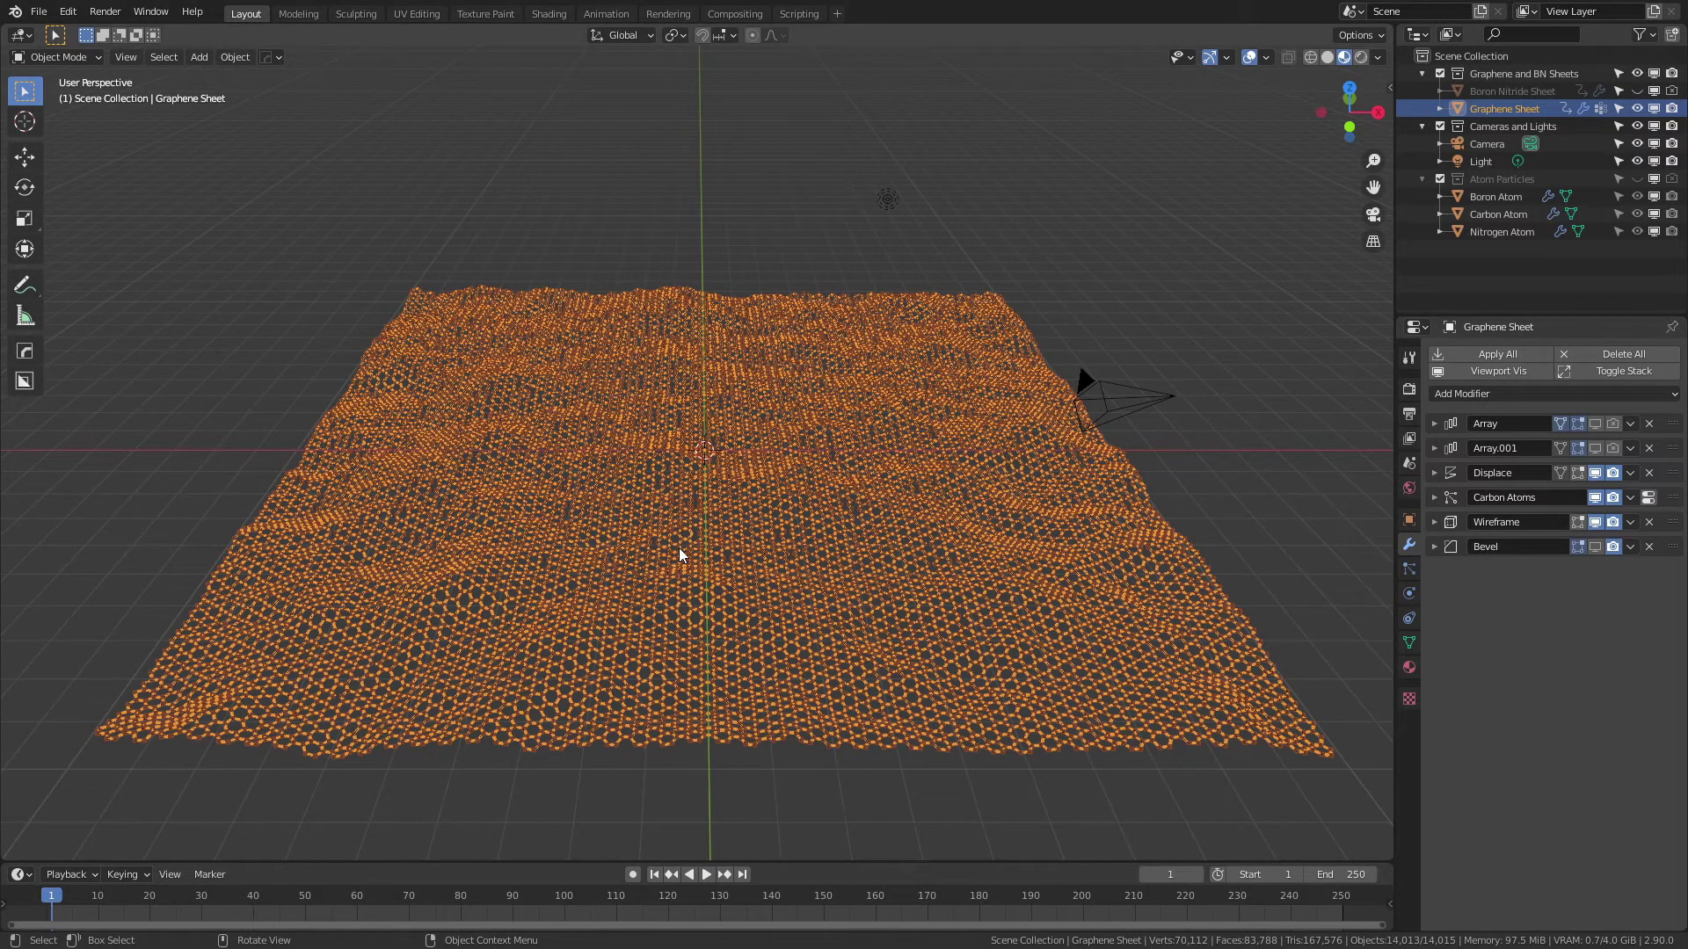
pyautogui.hotkey('alt', 'a')
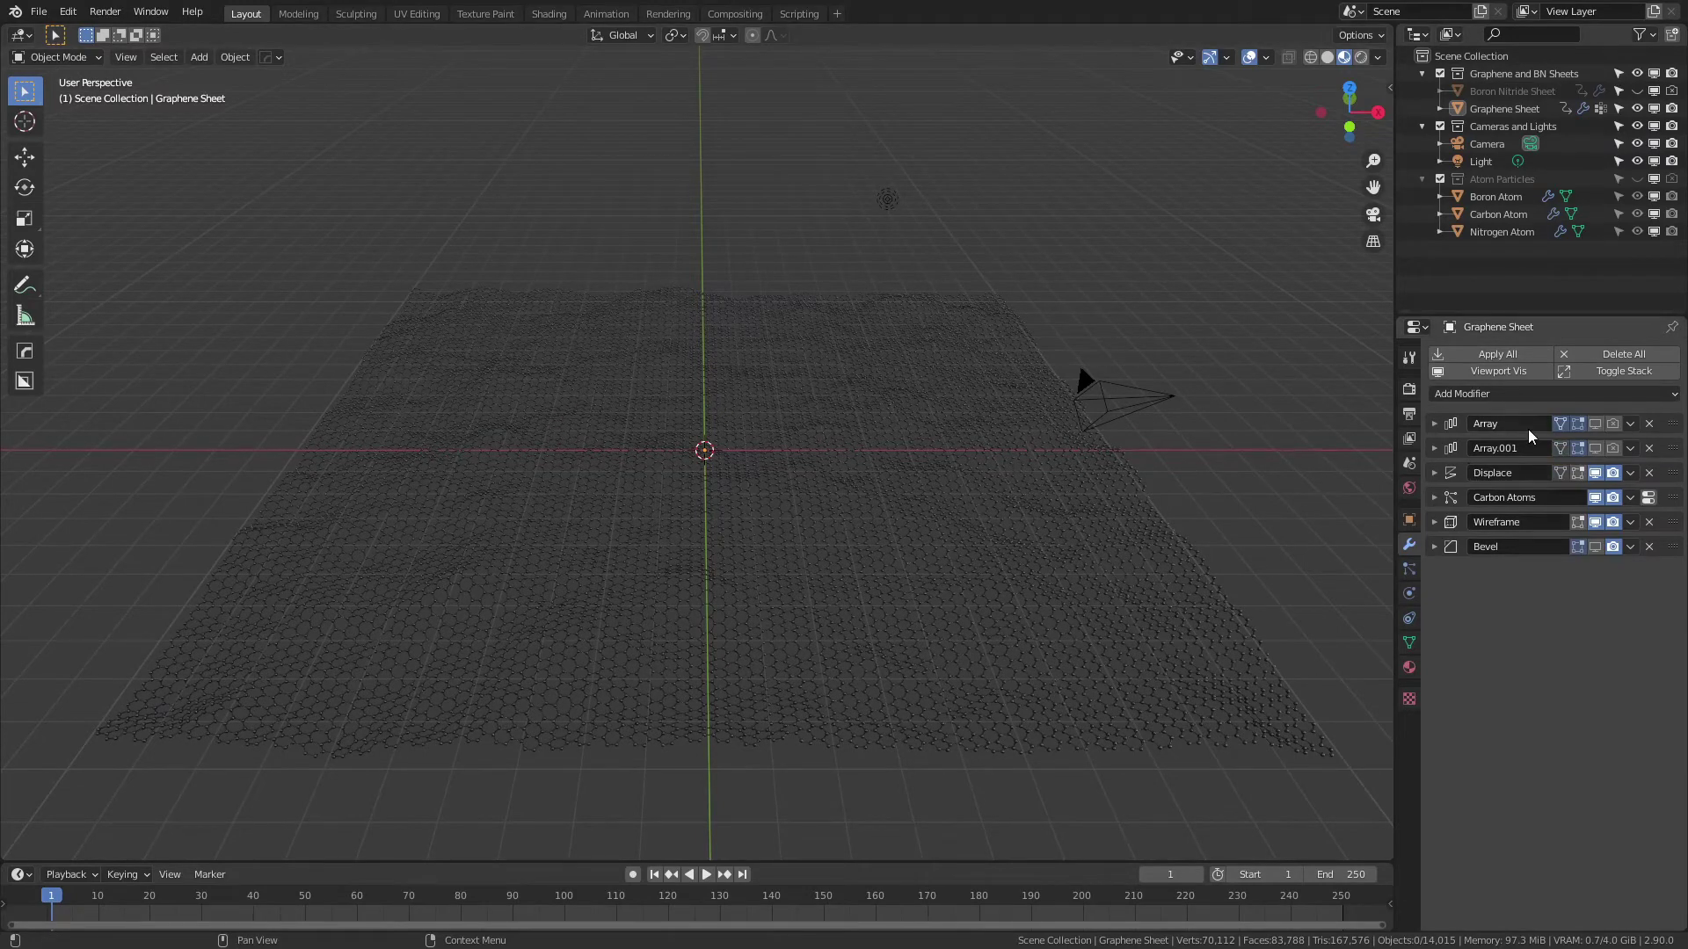
pyautogui.click(1580, 447)
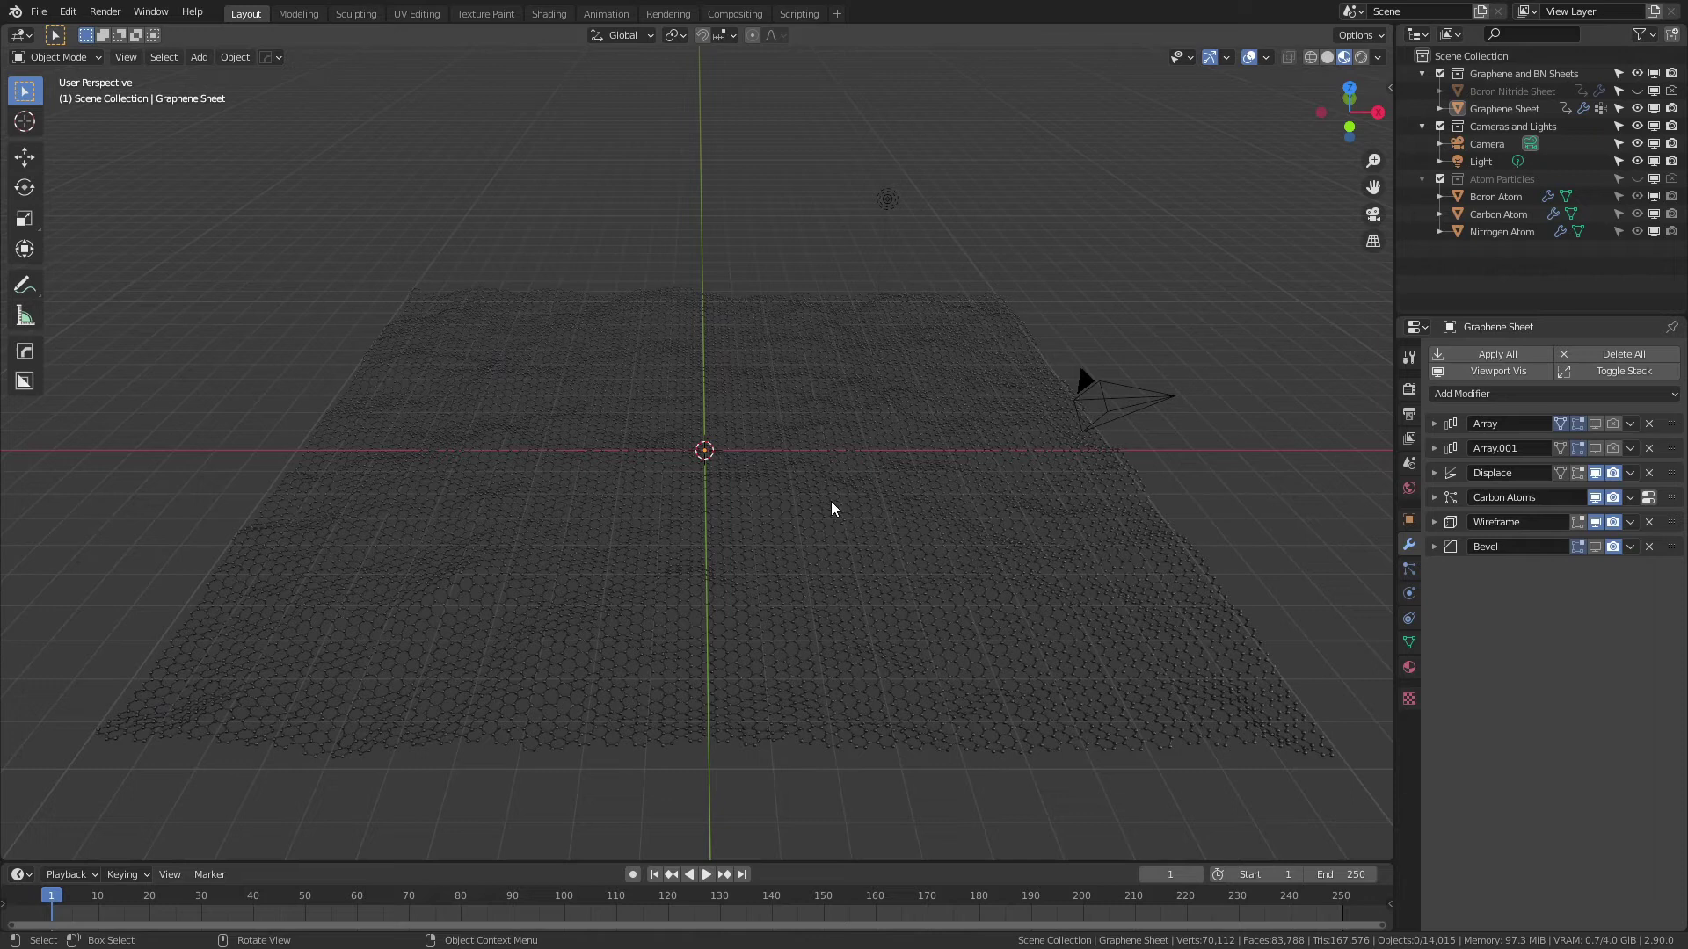
# Set the Displace modifier's Strength to 1.4
pyautogui.click(1434, 474)
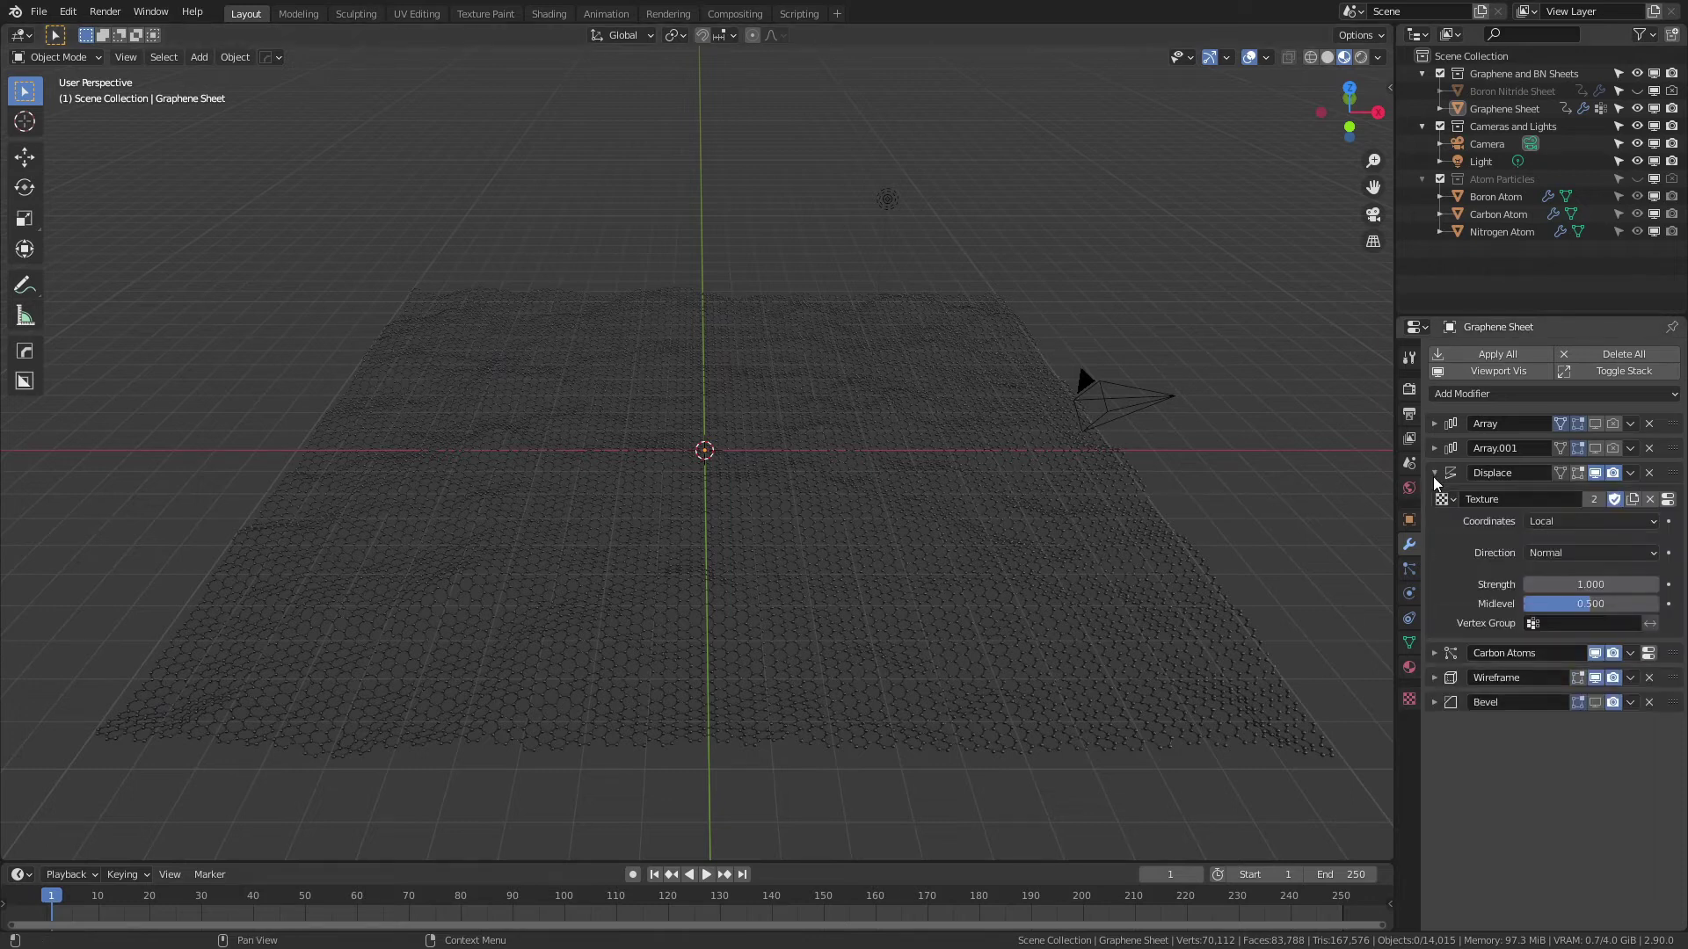
pyautogui.click(1584, 584)
pyautogui.write('3.1')
pyautogui.press('Return')
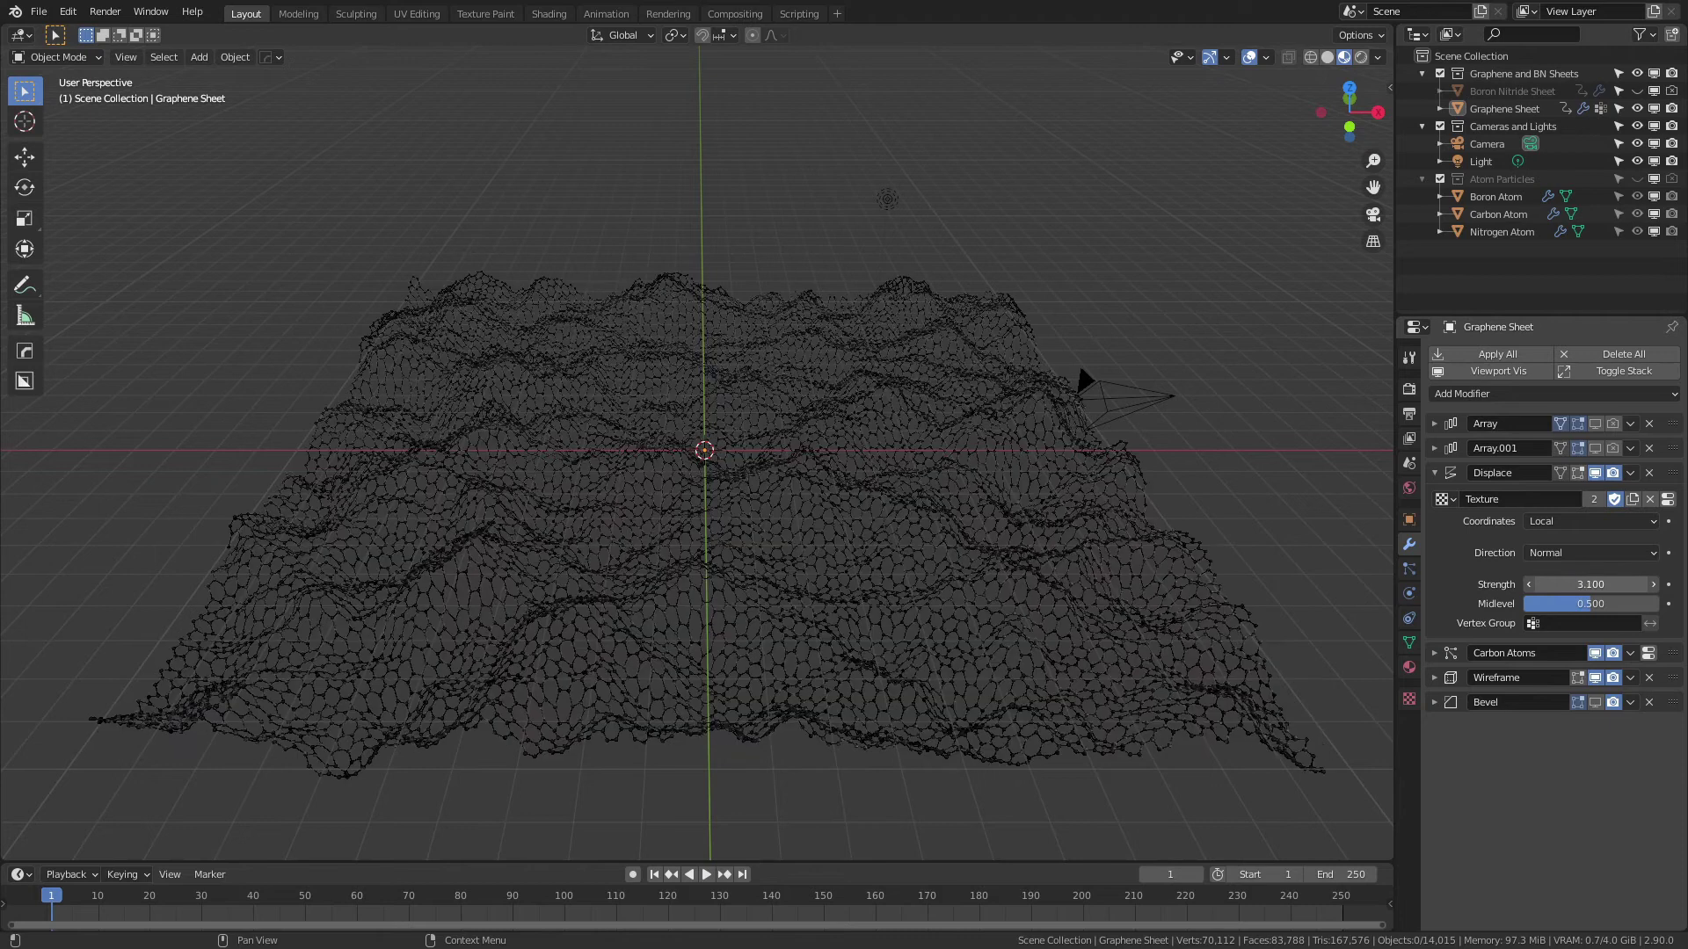
pyautogui.moveTo(1584, 584)
pyautogui.mouseDown()
pyautogui.moveTo(1617, 584)
pyautogui.moveTo(1570, 580)
pyautogui.mouseUp()
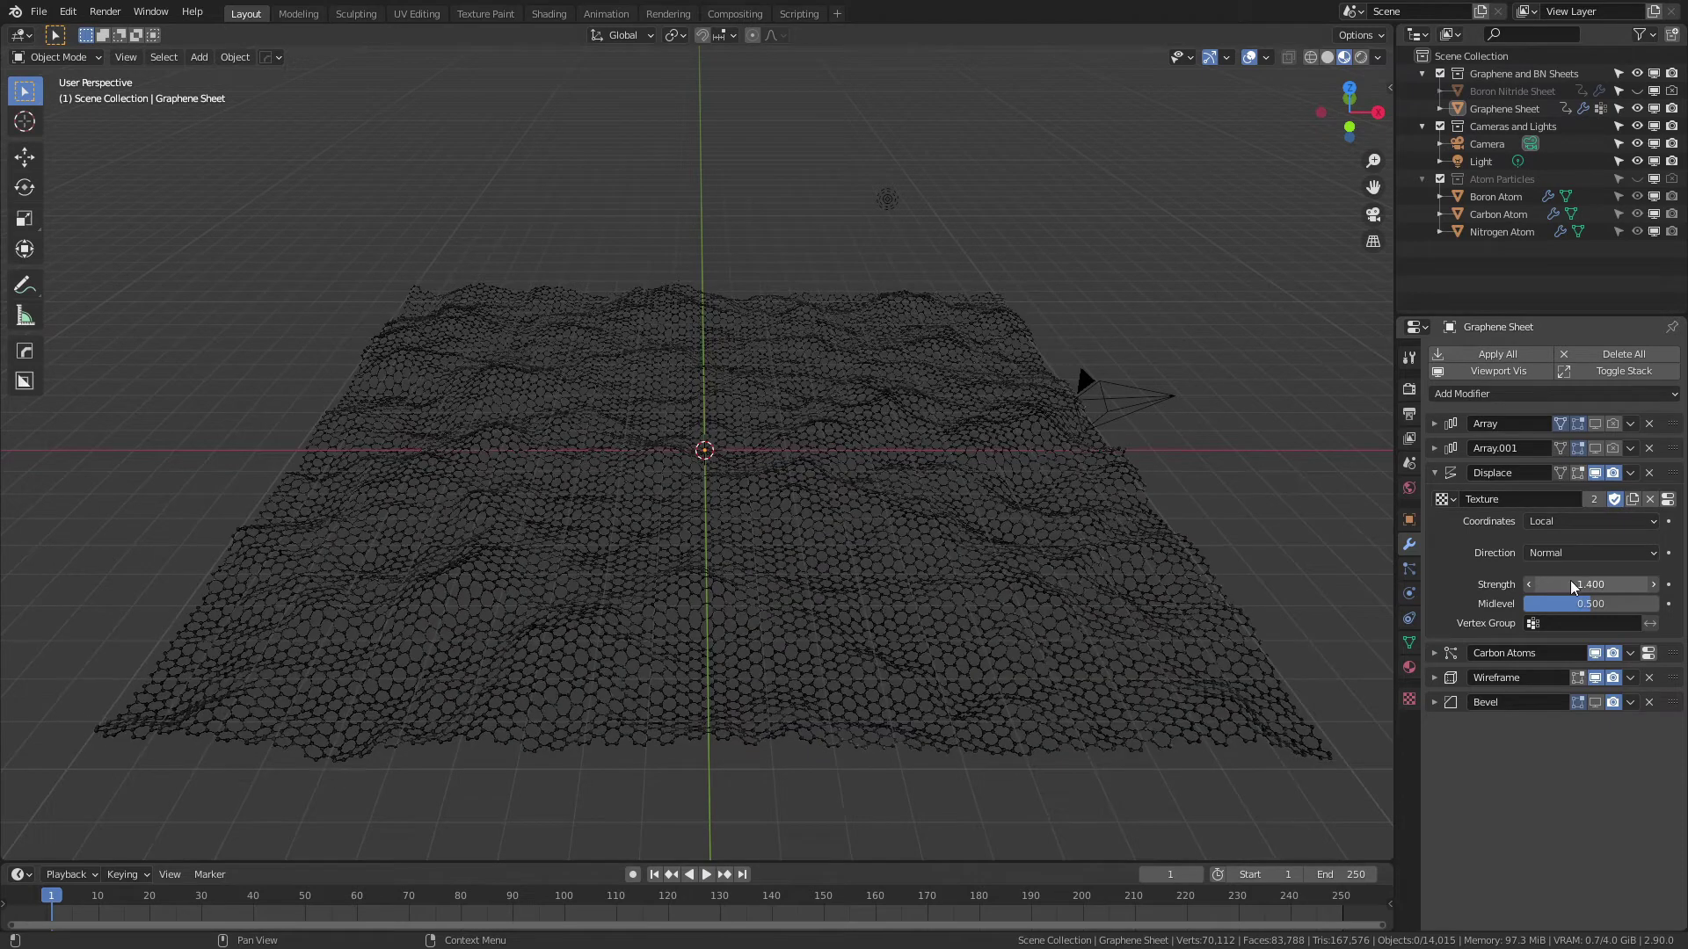
# Check the Clouds texture driving the displacement, then collapse the Displace modifier
pyautogui.click(1409, 699)
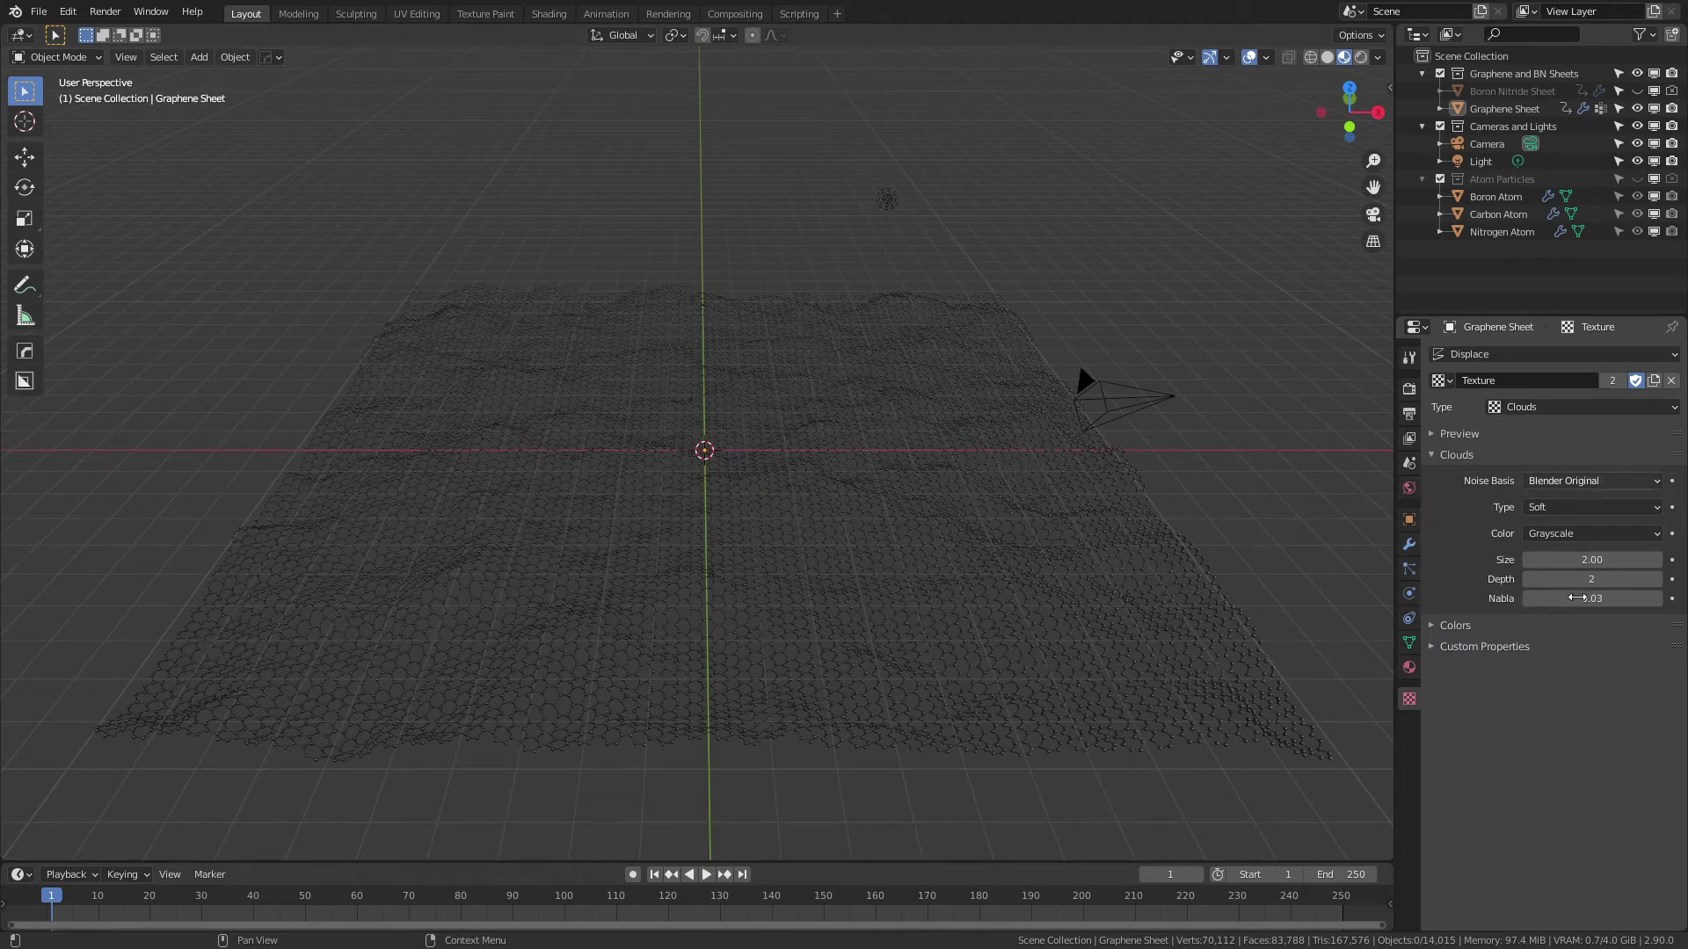
pyautogui.click(1407, 545)
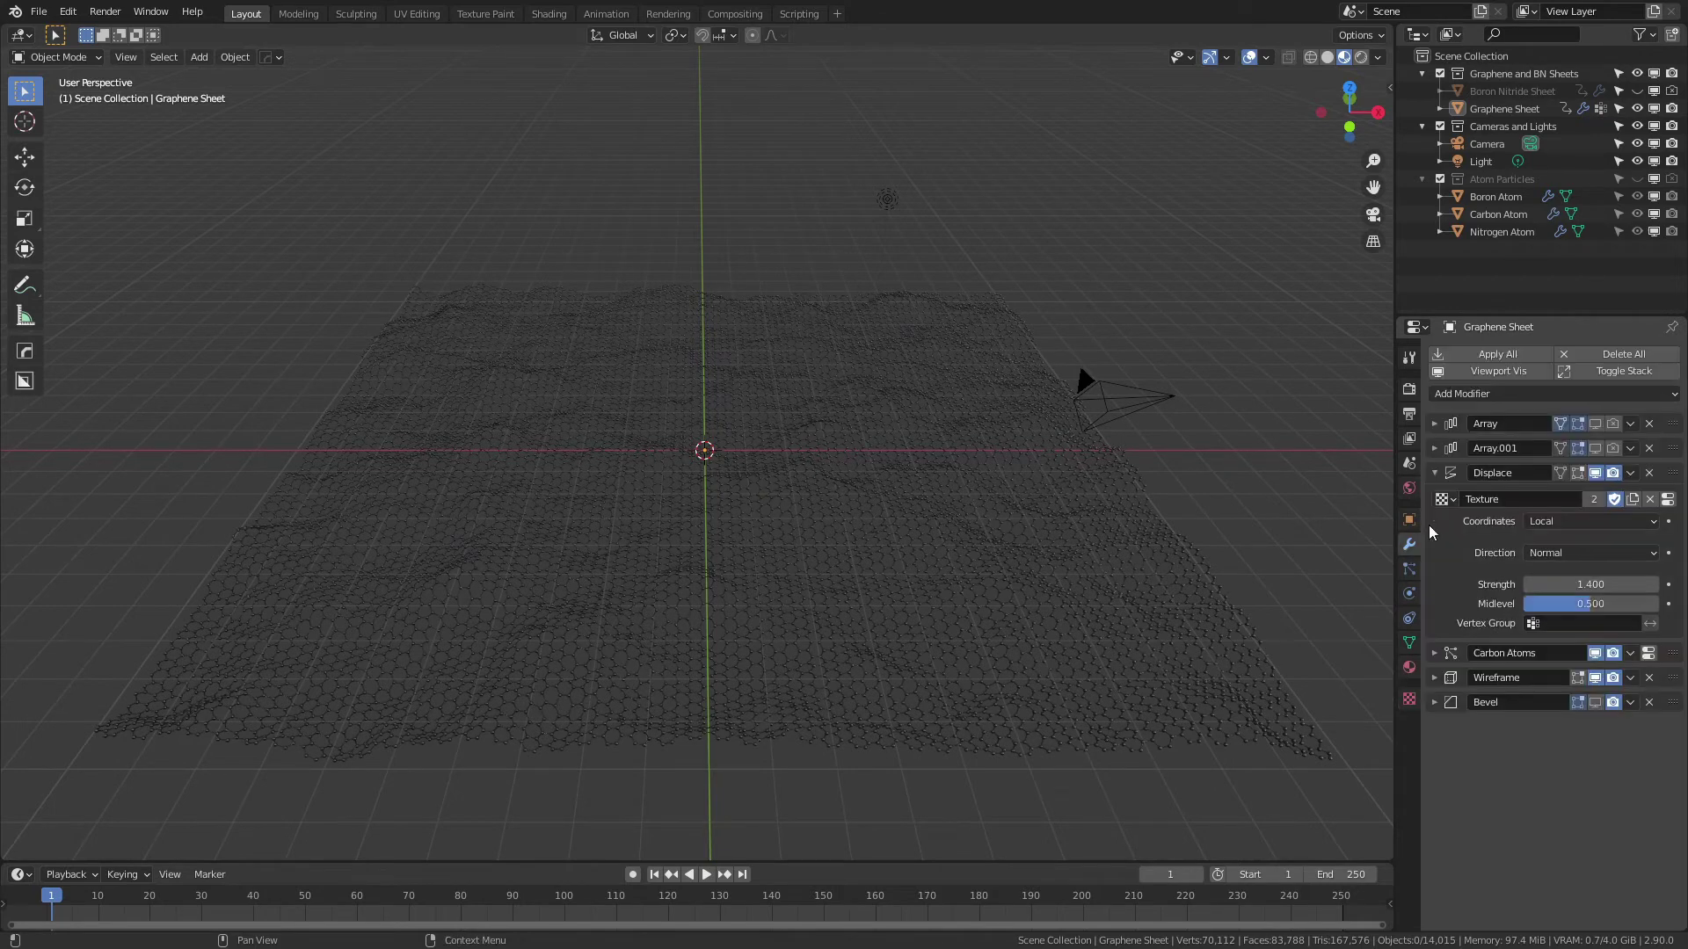
pyautogui.click(1435, 474)
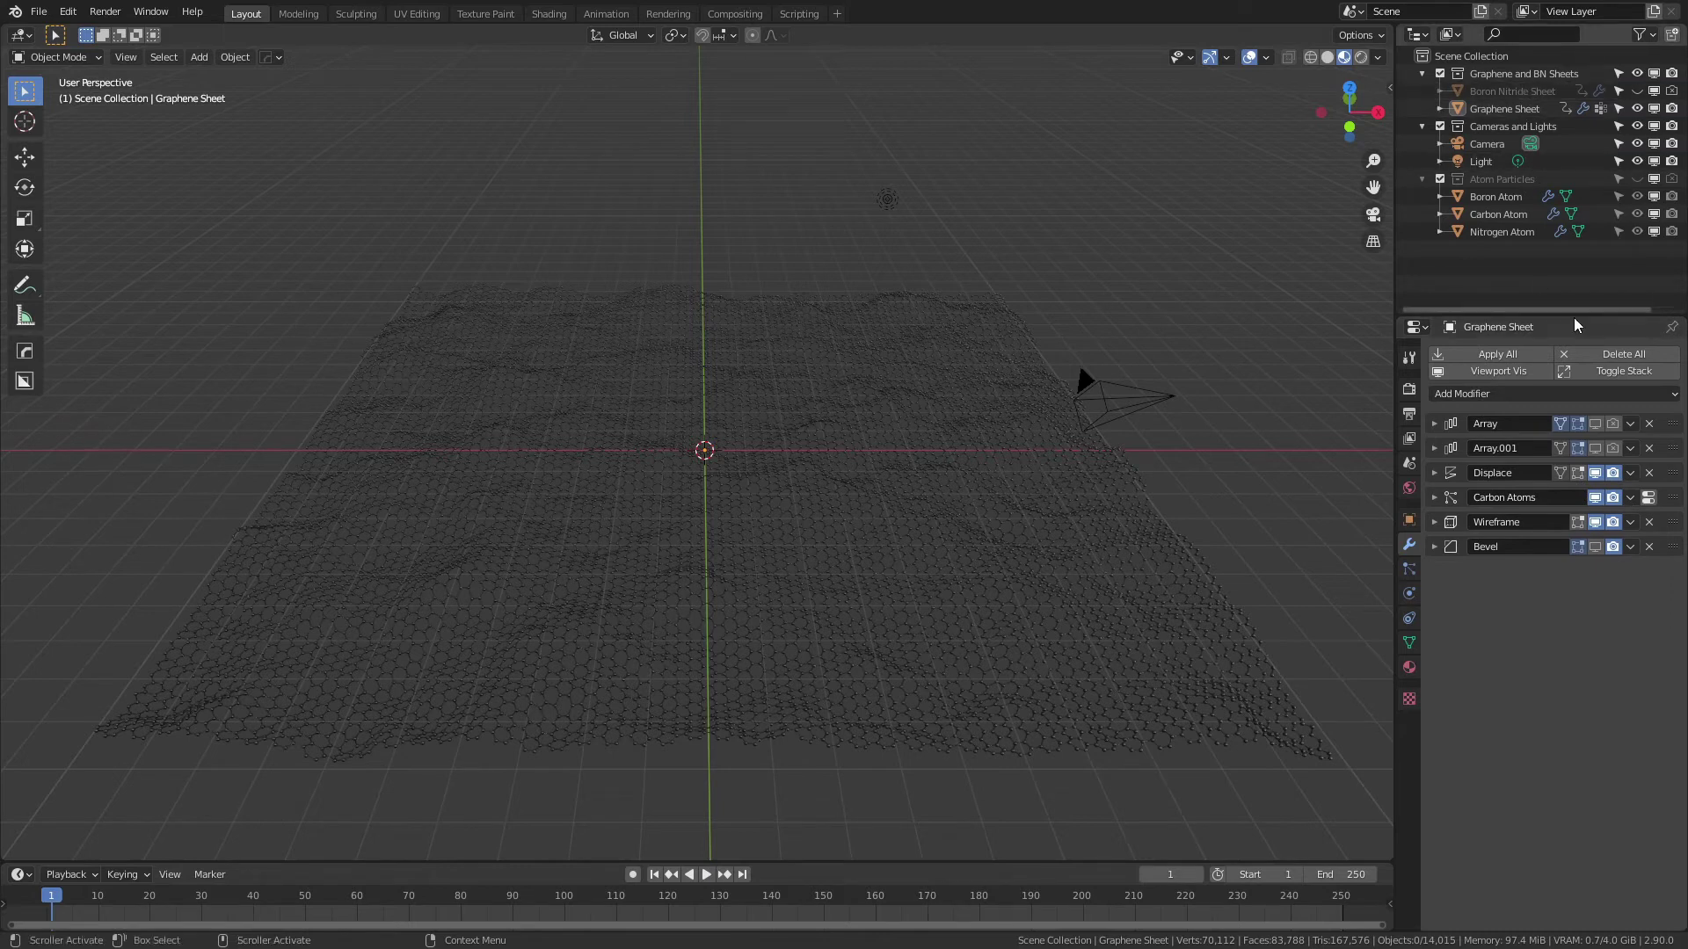
pyautogui.click(1594, 497)
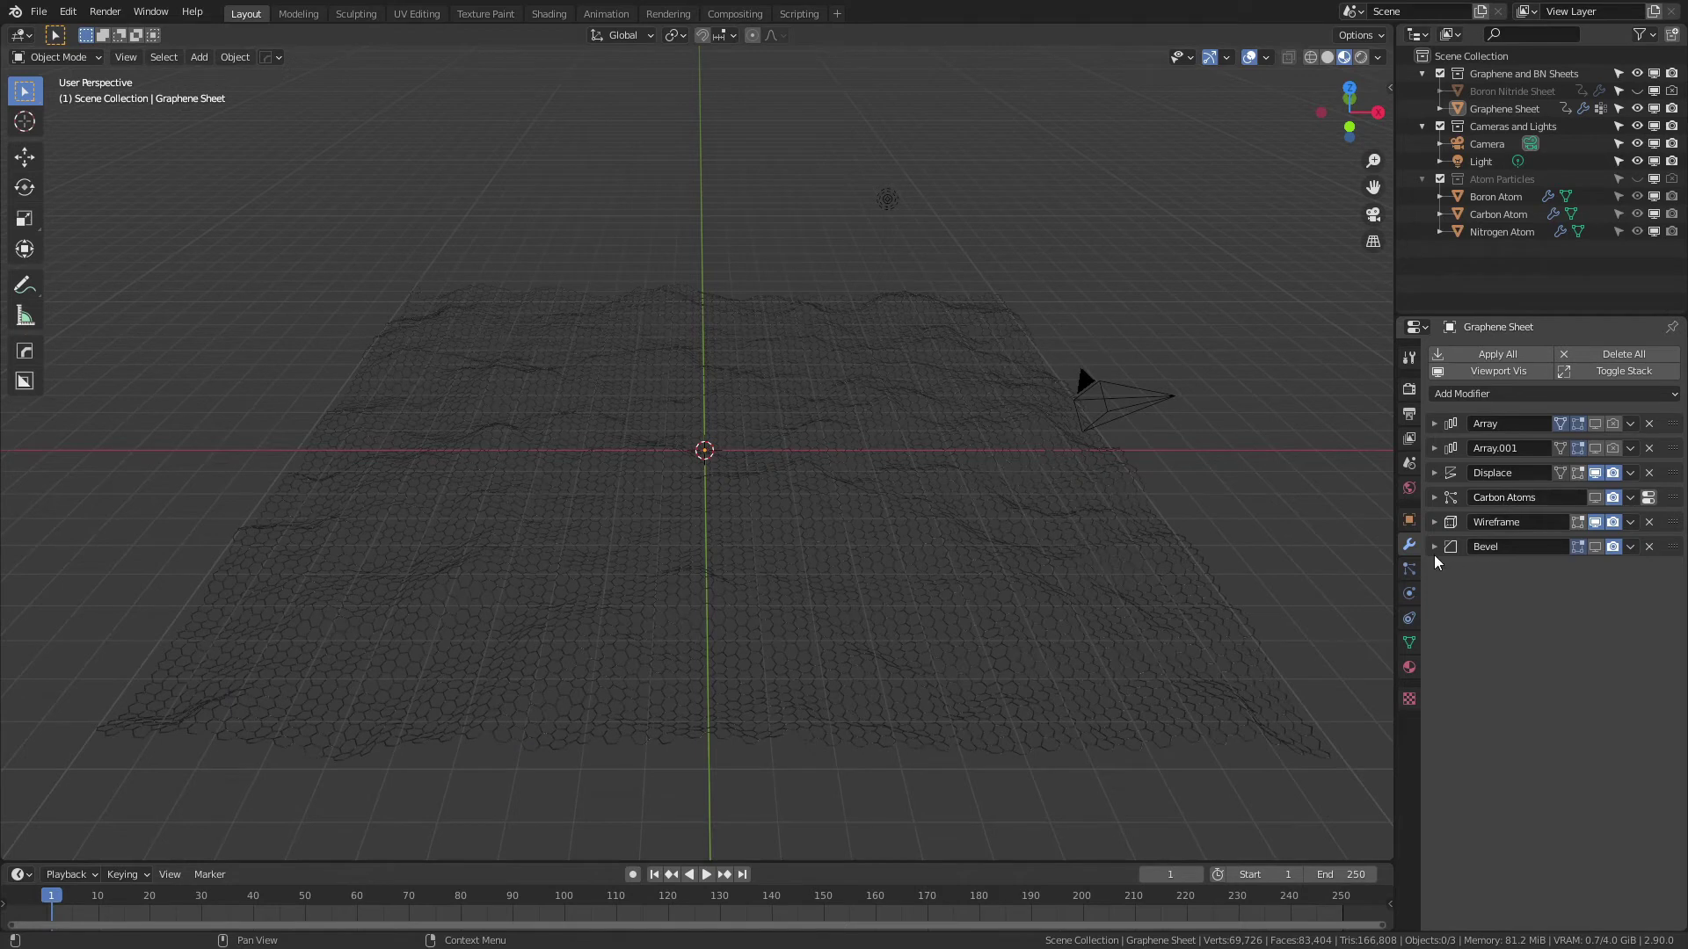
pyautogui.click(1409, 568)
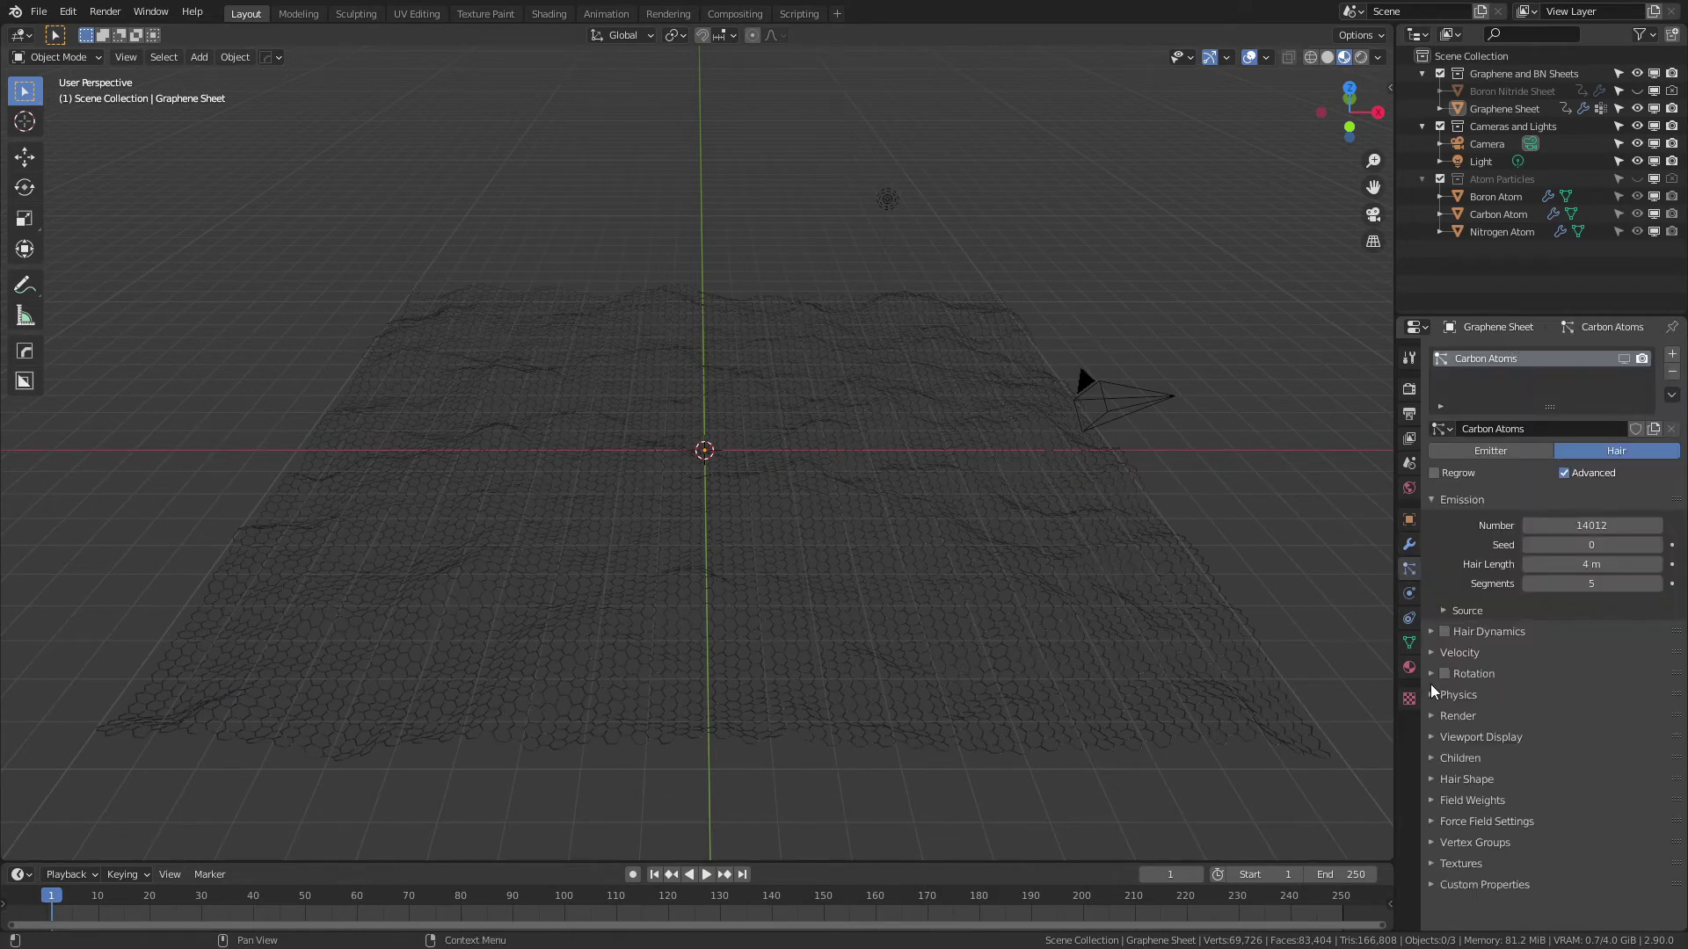
pyautogui.click(1432, 714)
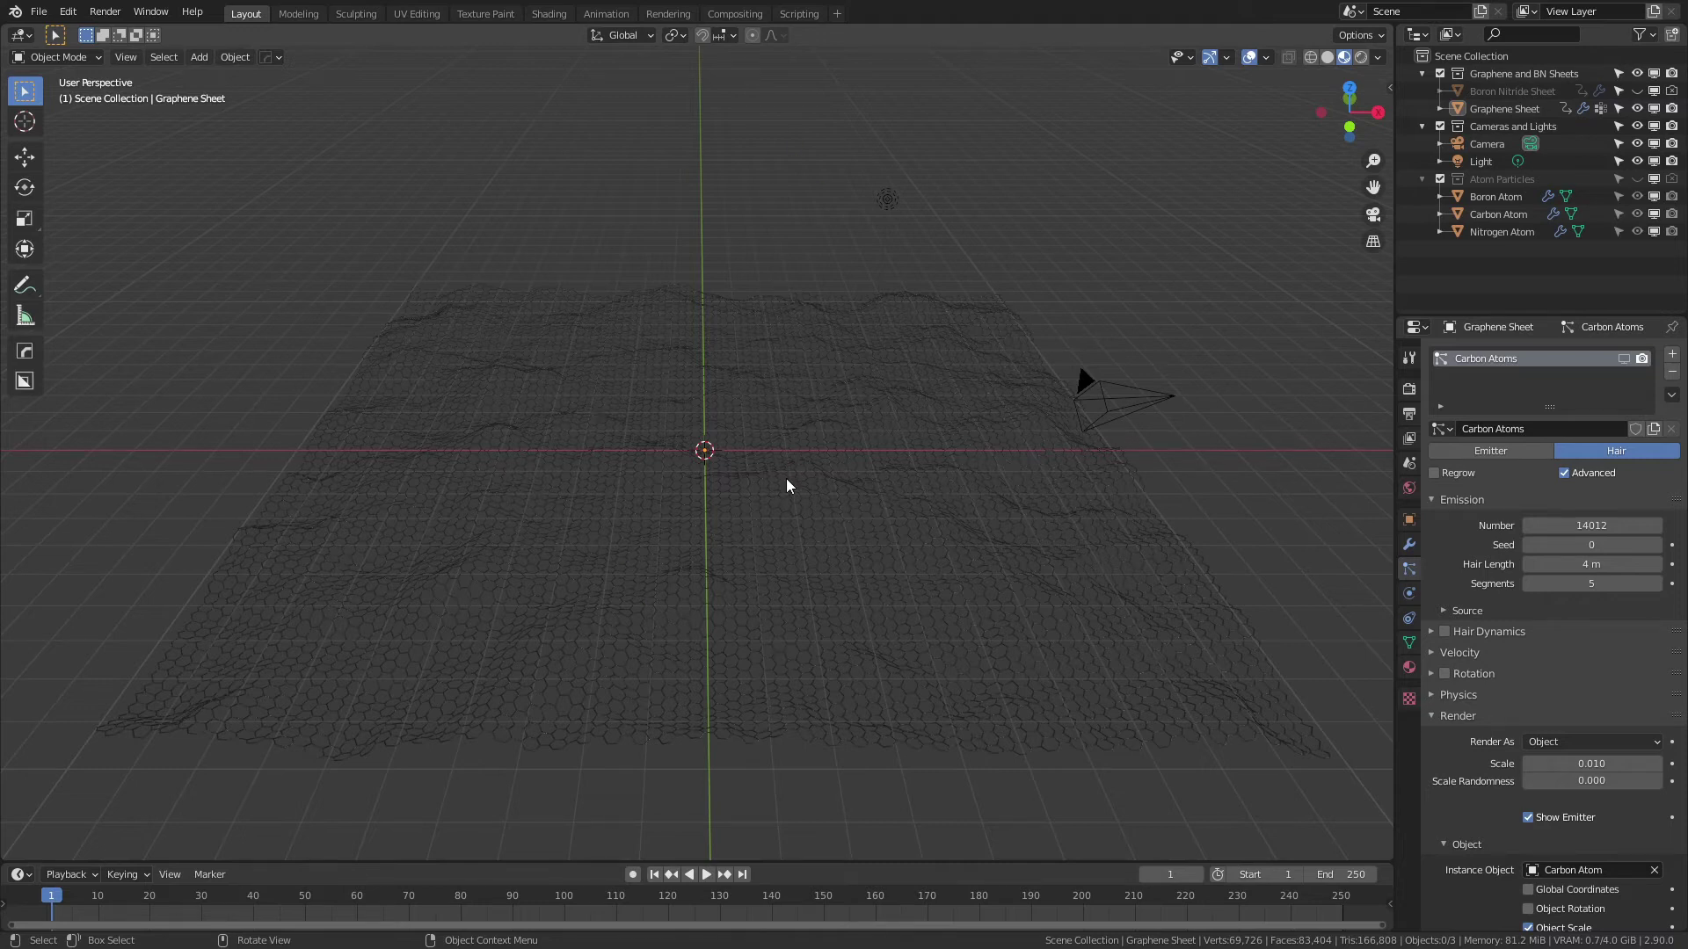
pyautogui.scroll(-5, 1561, 742)
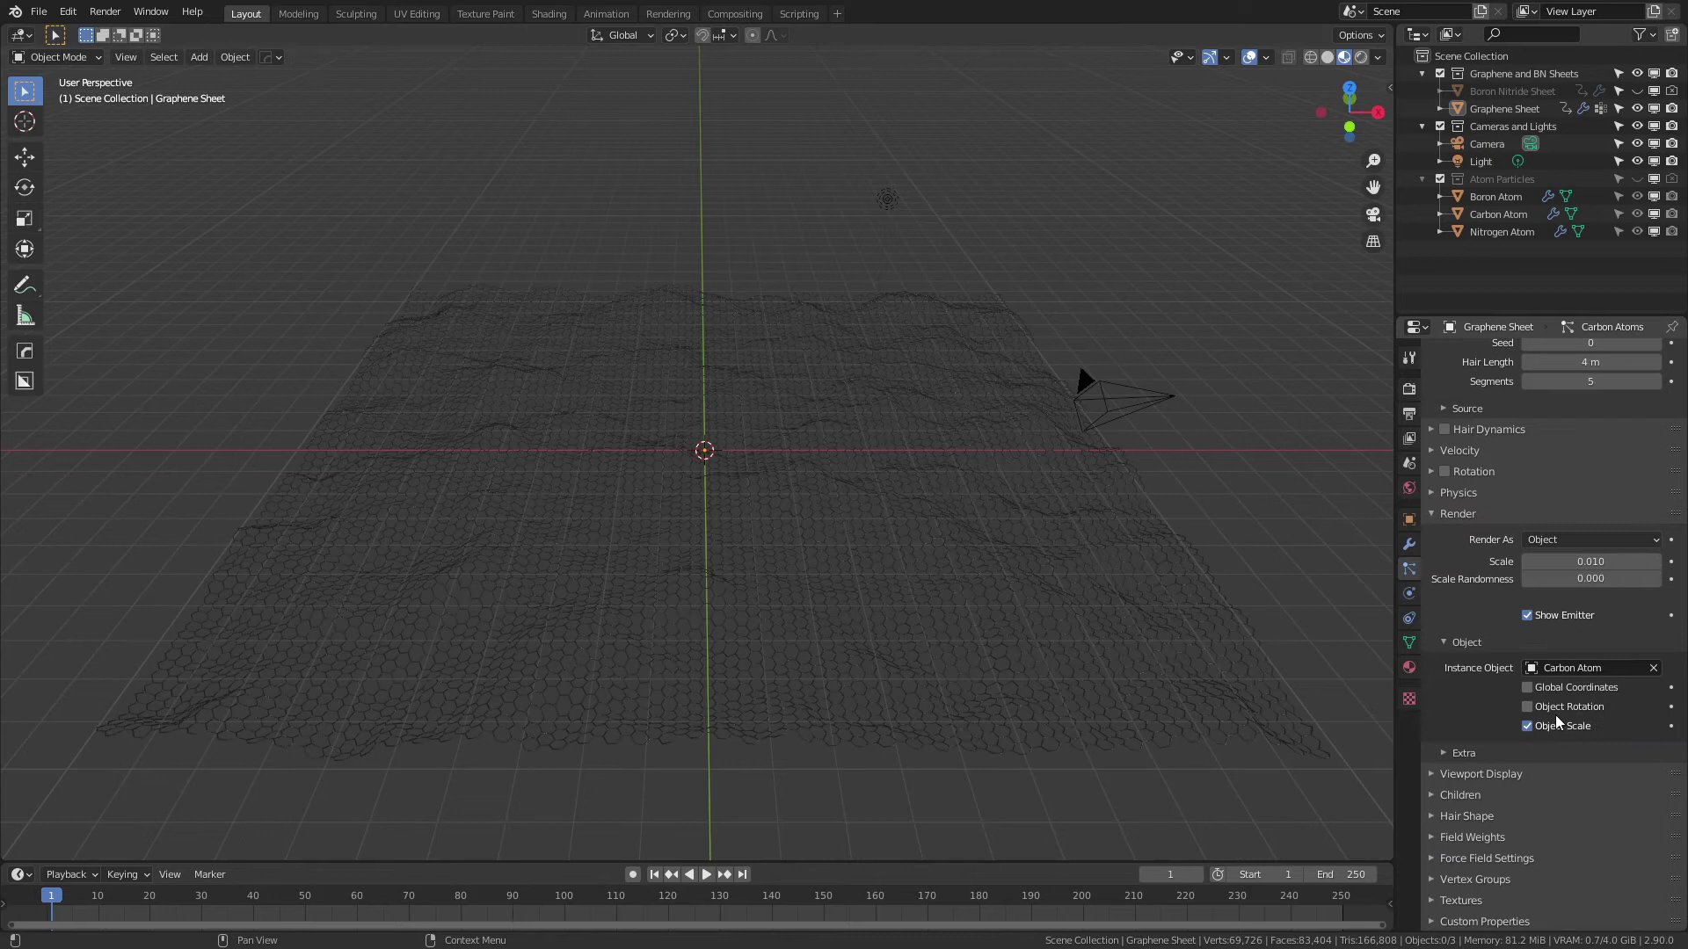
pyautogui.click(1436, 878)
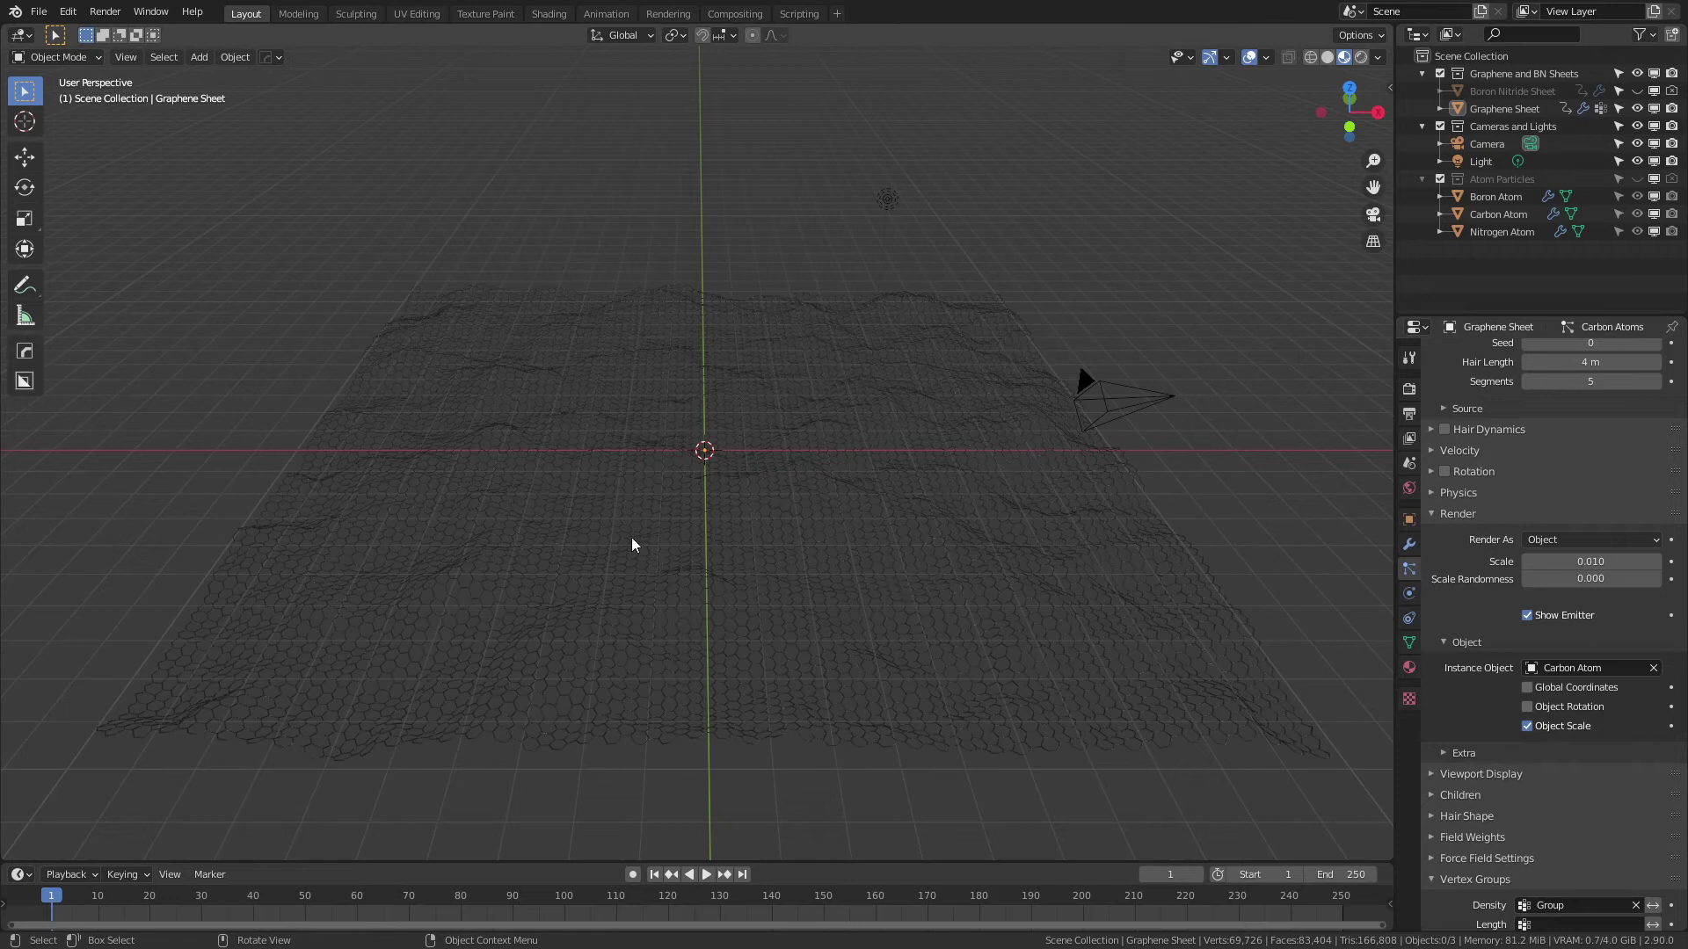
pyautogui.click(1409, 544)
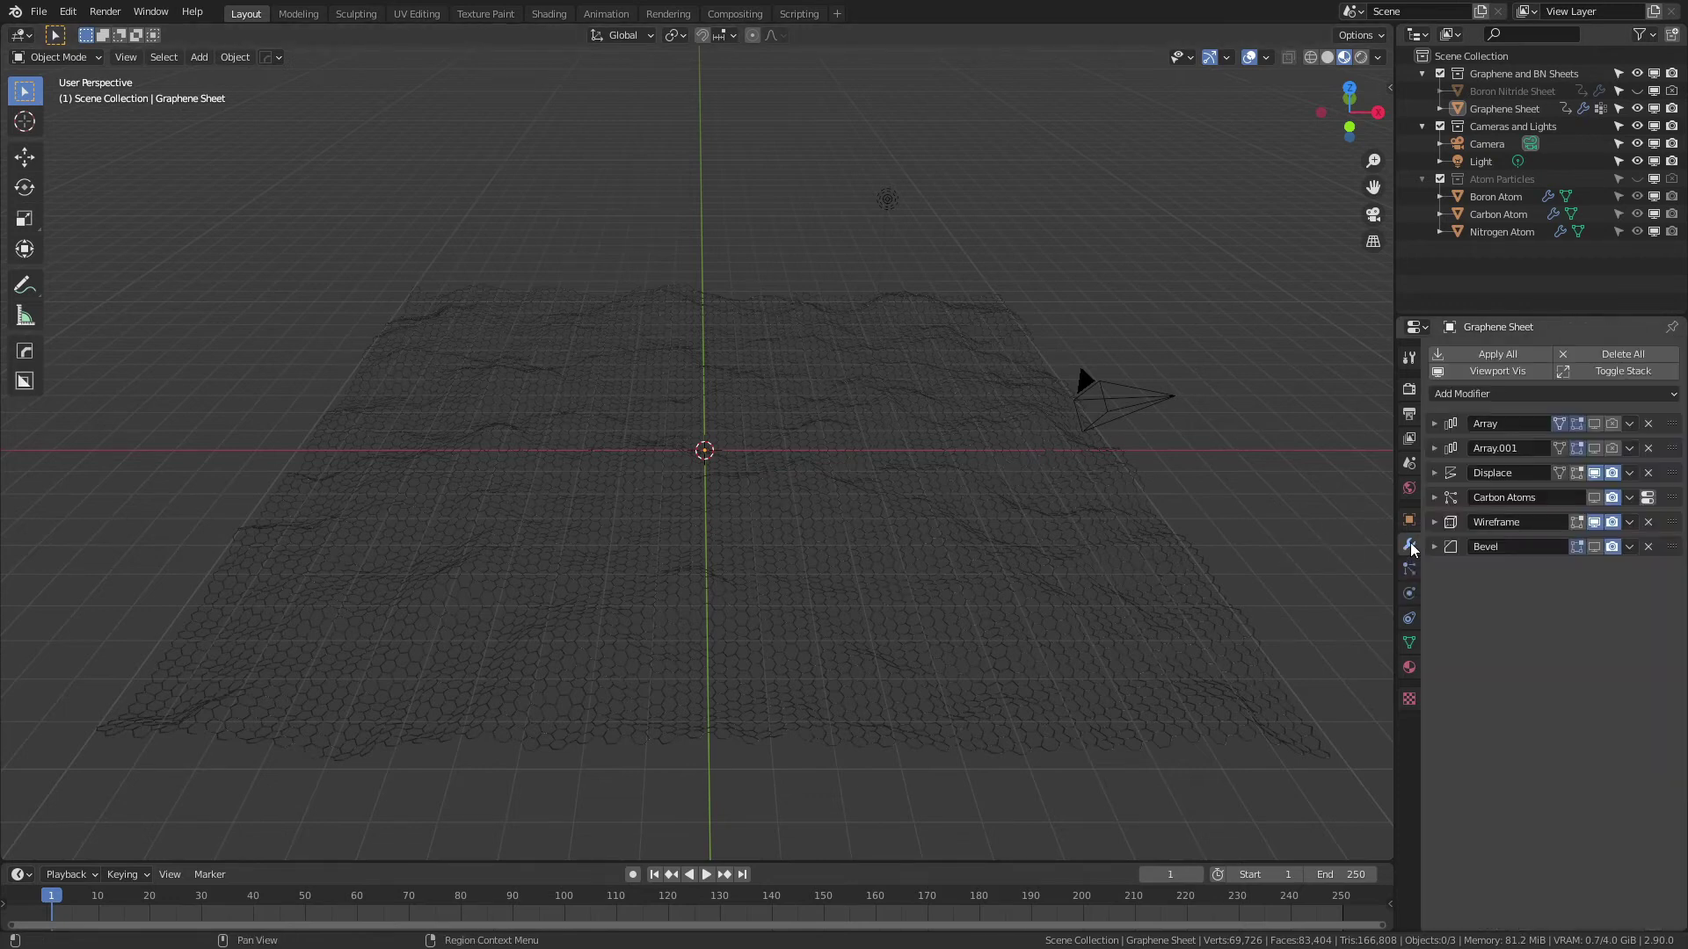
# Try the Wireframe modifier's Boundary and Replace Original options, keeping only the hexagonal wireframe
pyautogui.click(1433, 523)
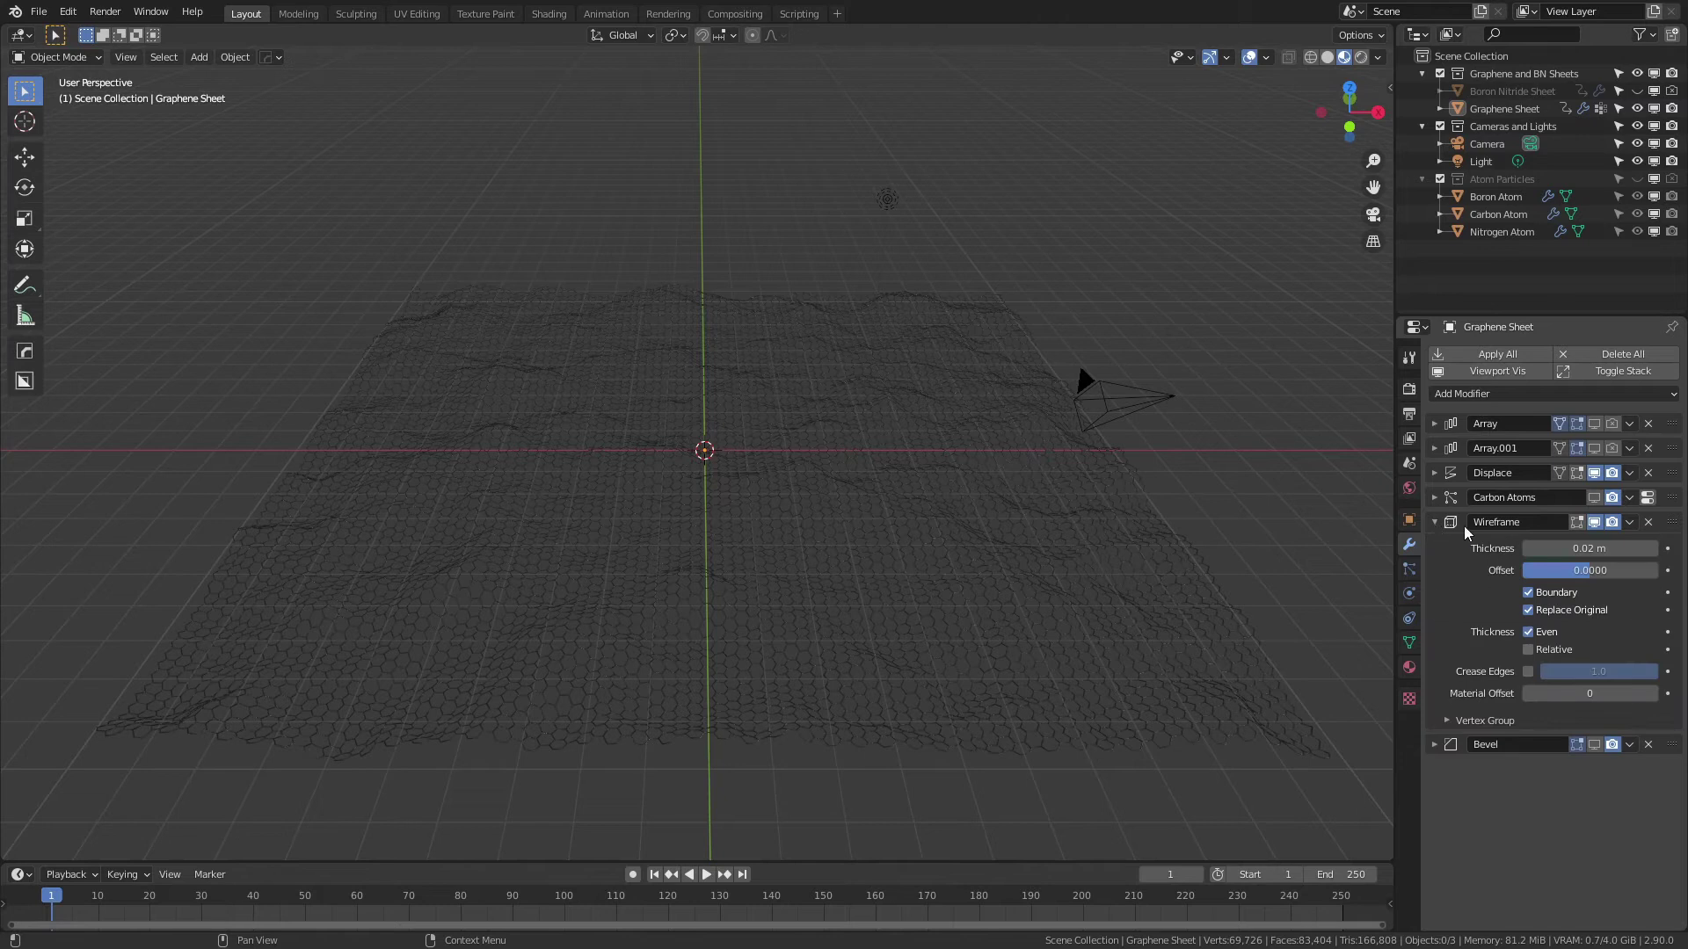
pyautogui.click(1528, 594)
pyautogui.click(1528, 610)
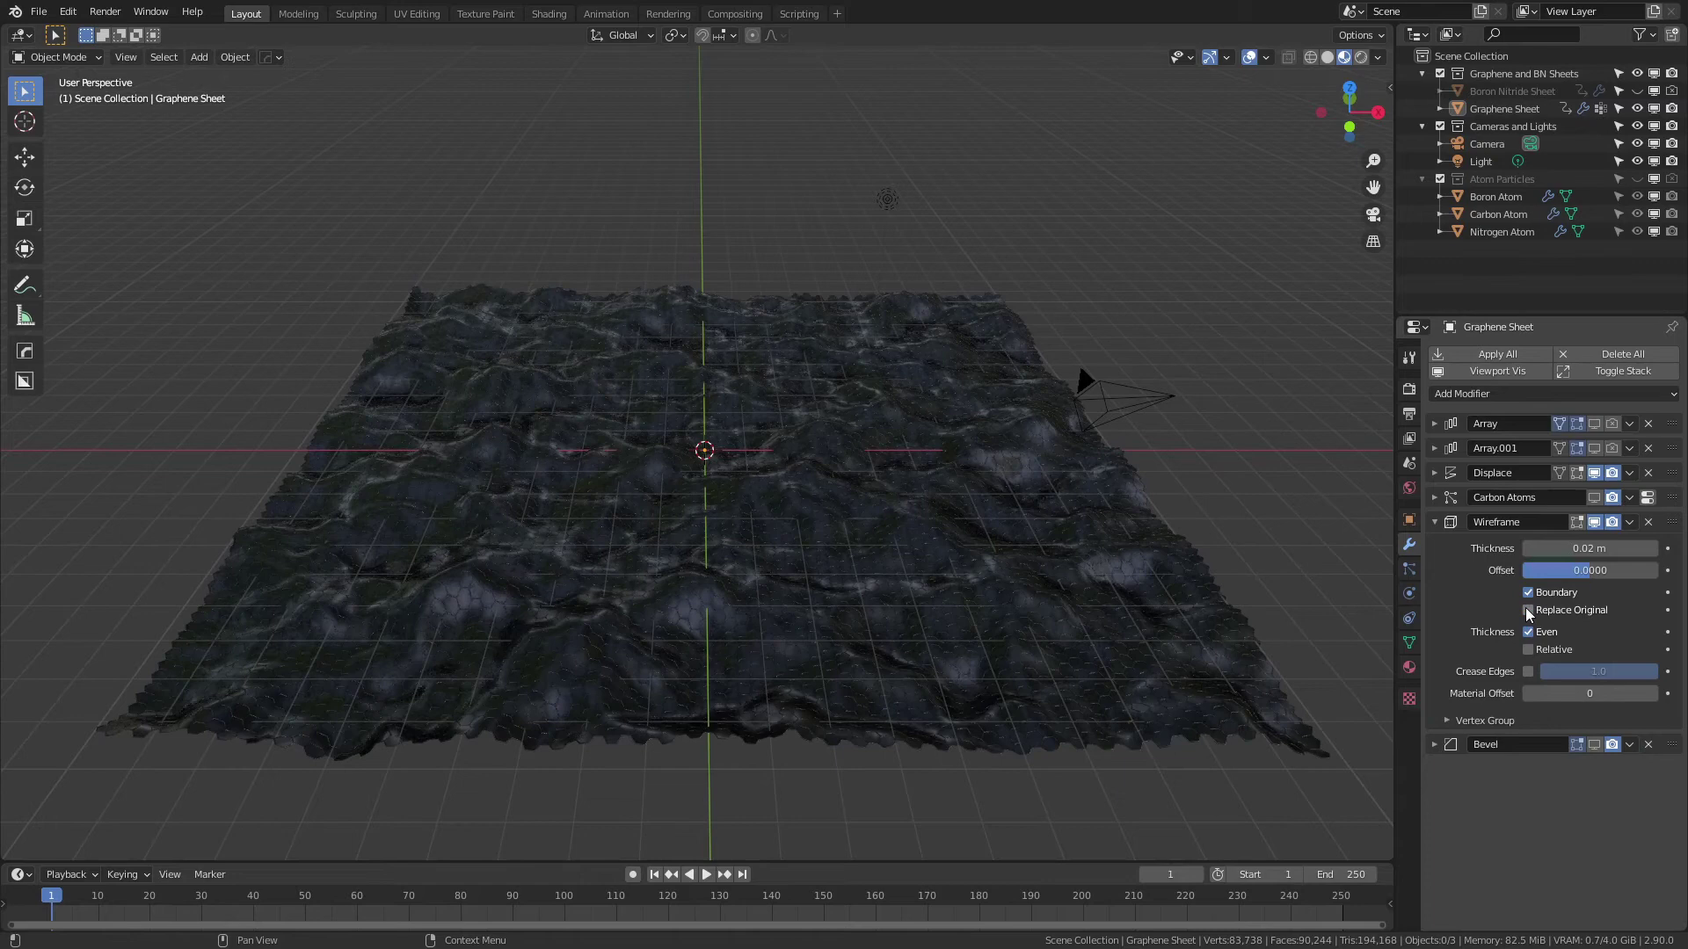
pyautogui.scroll(5, 671, 466)
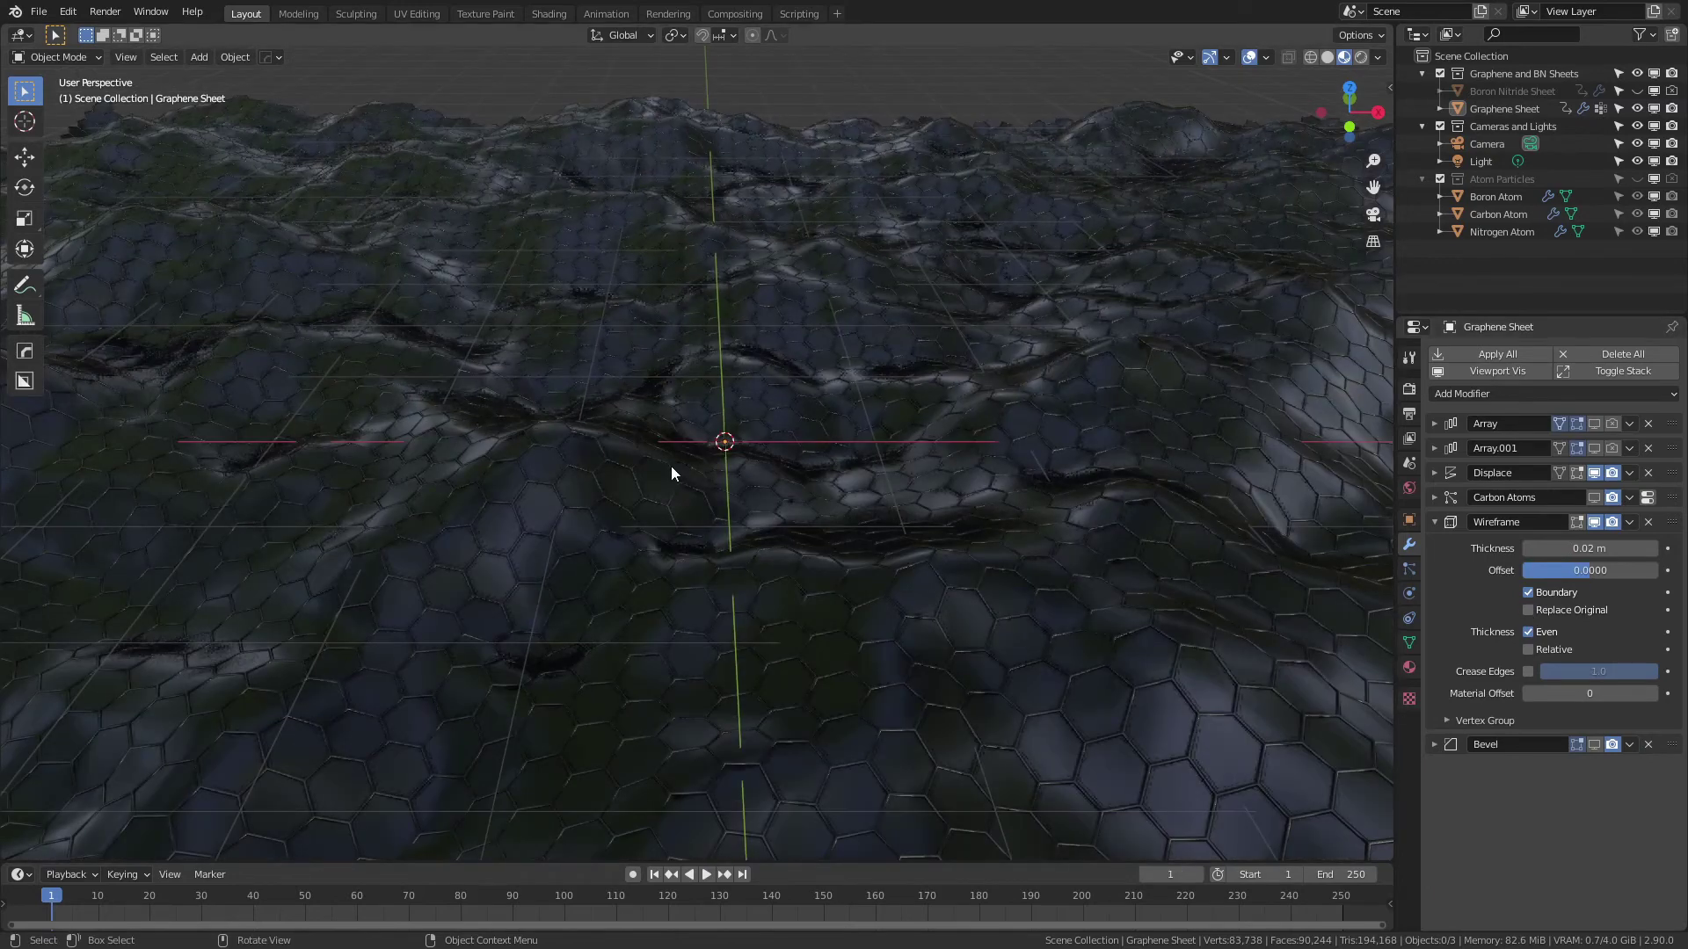
pyautogui.click(1527, 609)
pyautogui.scroll(-4, 1089, 540)
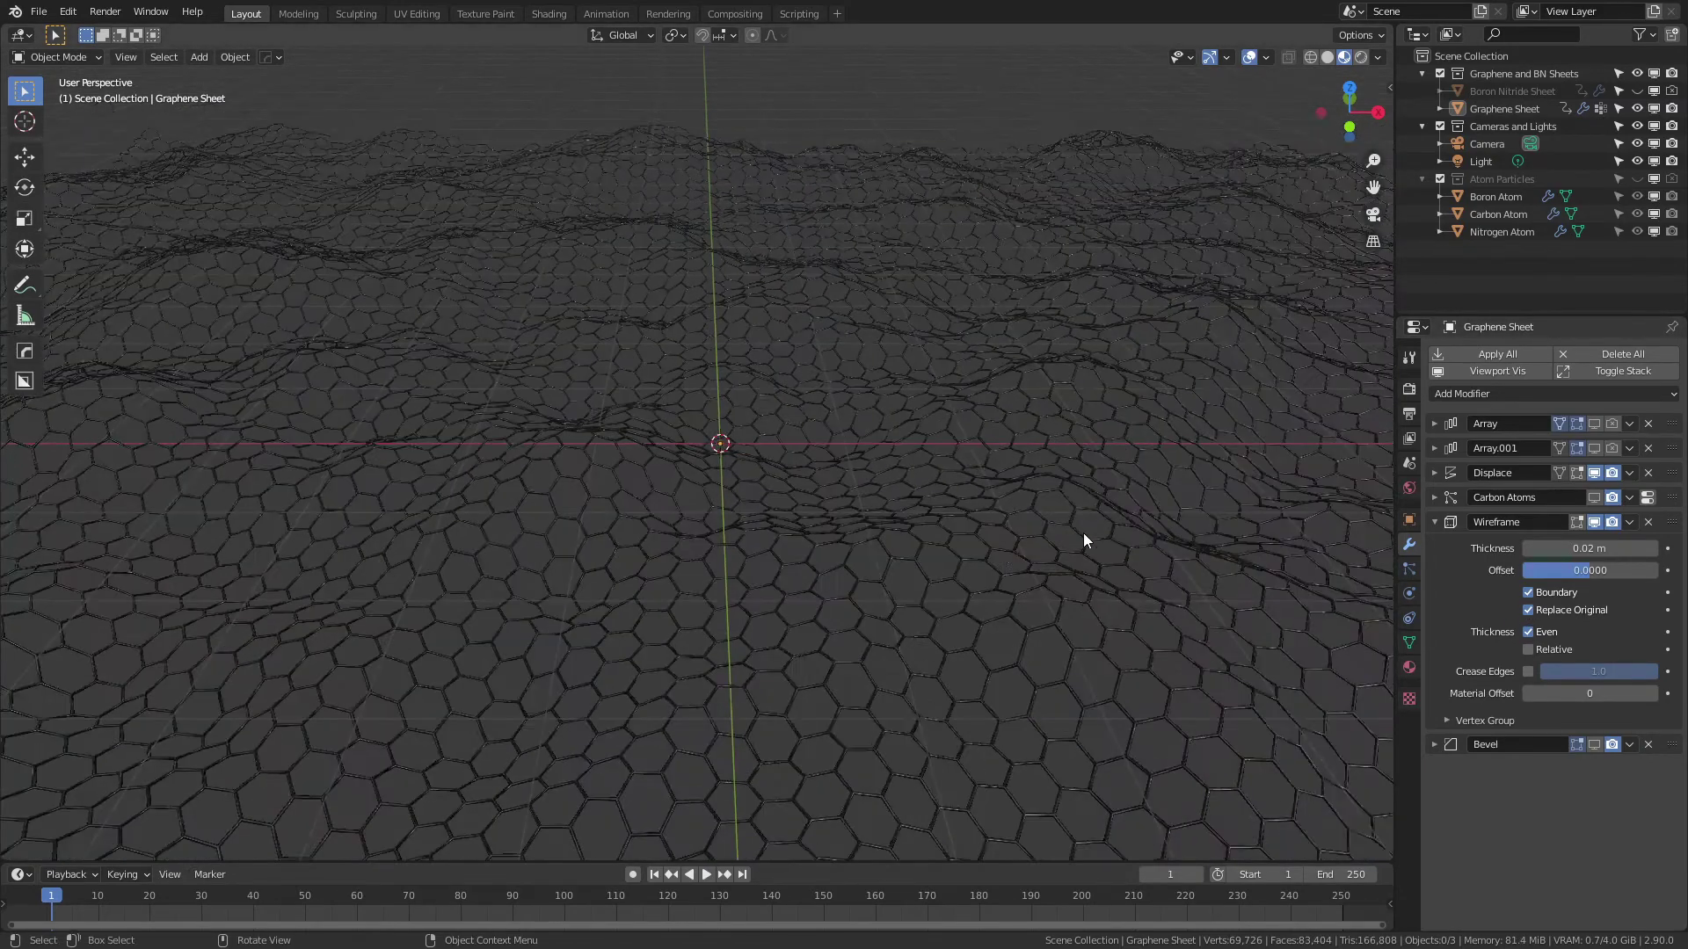
pyautogui.scroll(-4, 1065, 647)
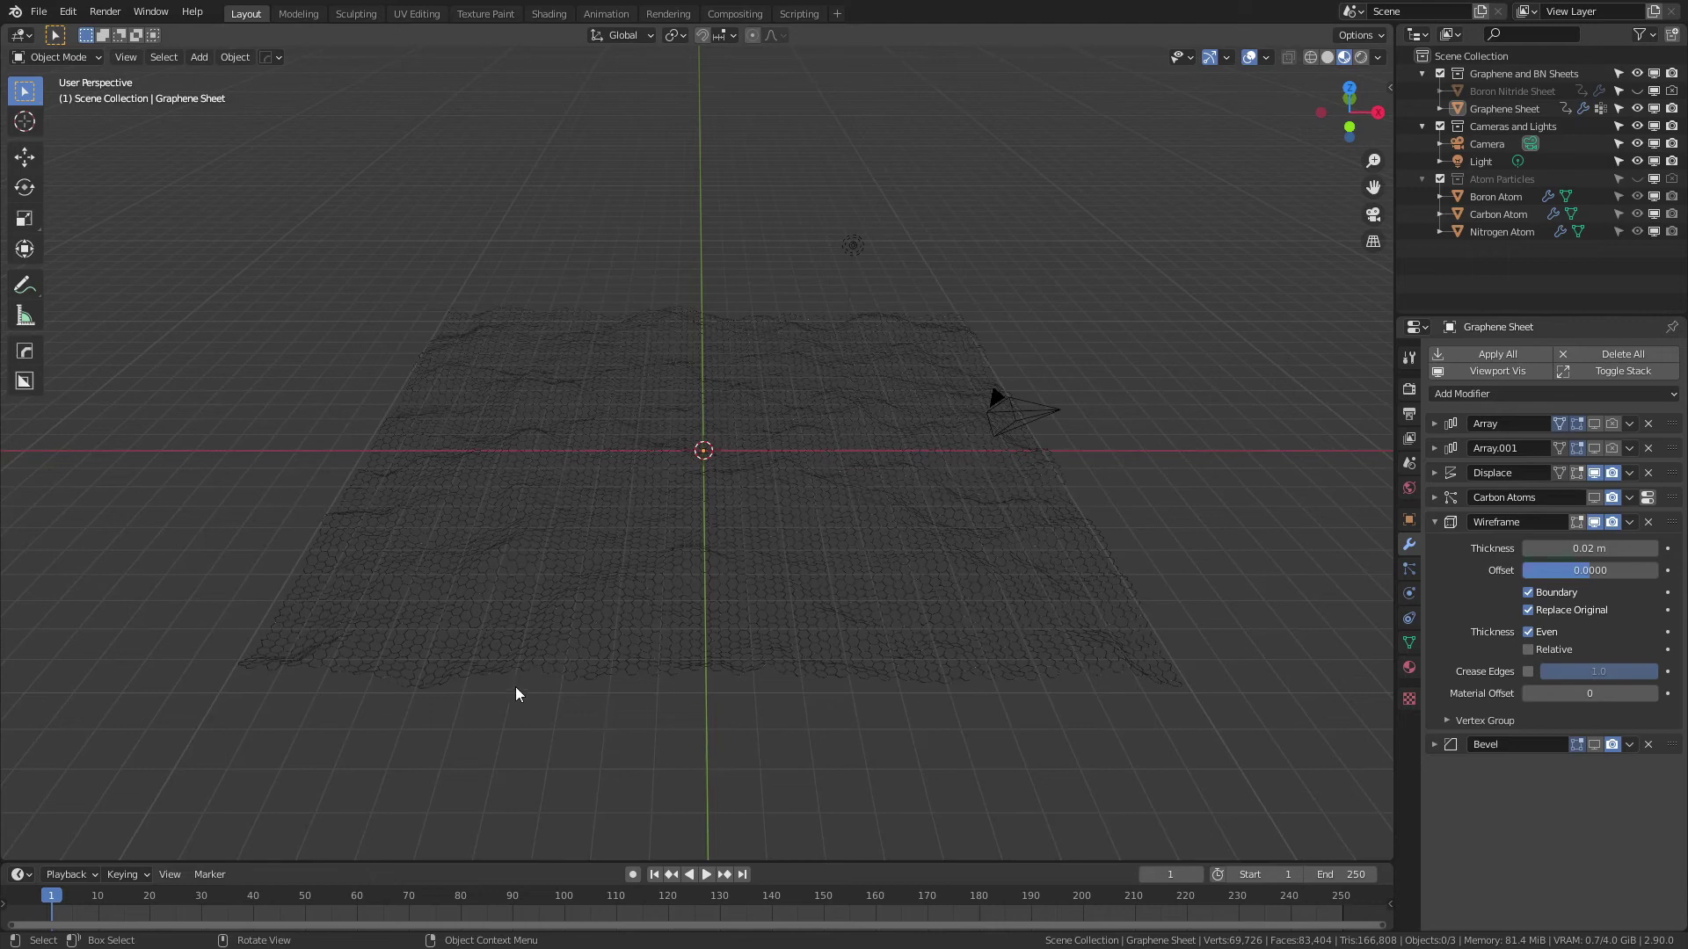
pyautogui.click(1435, 522)
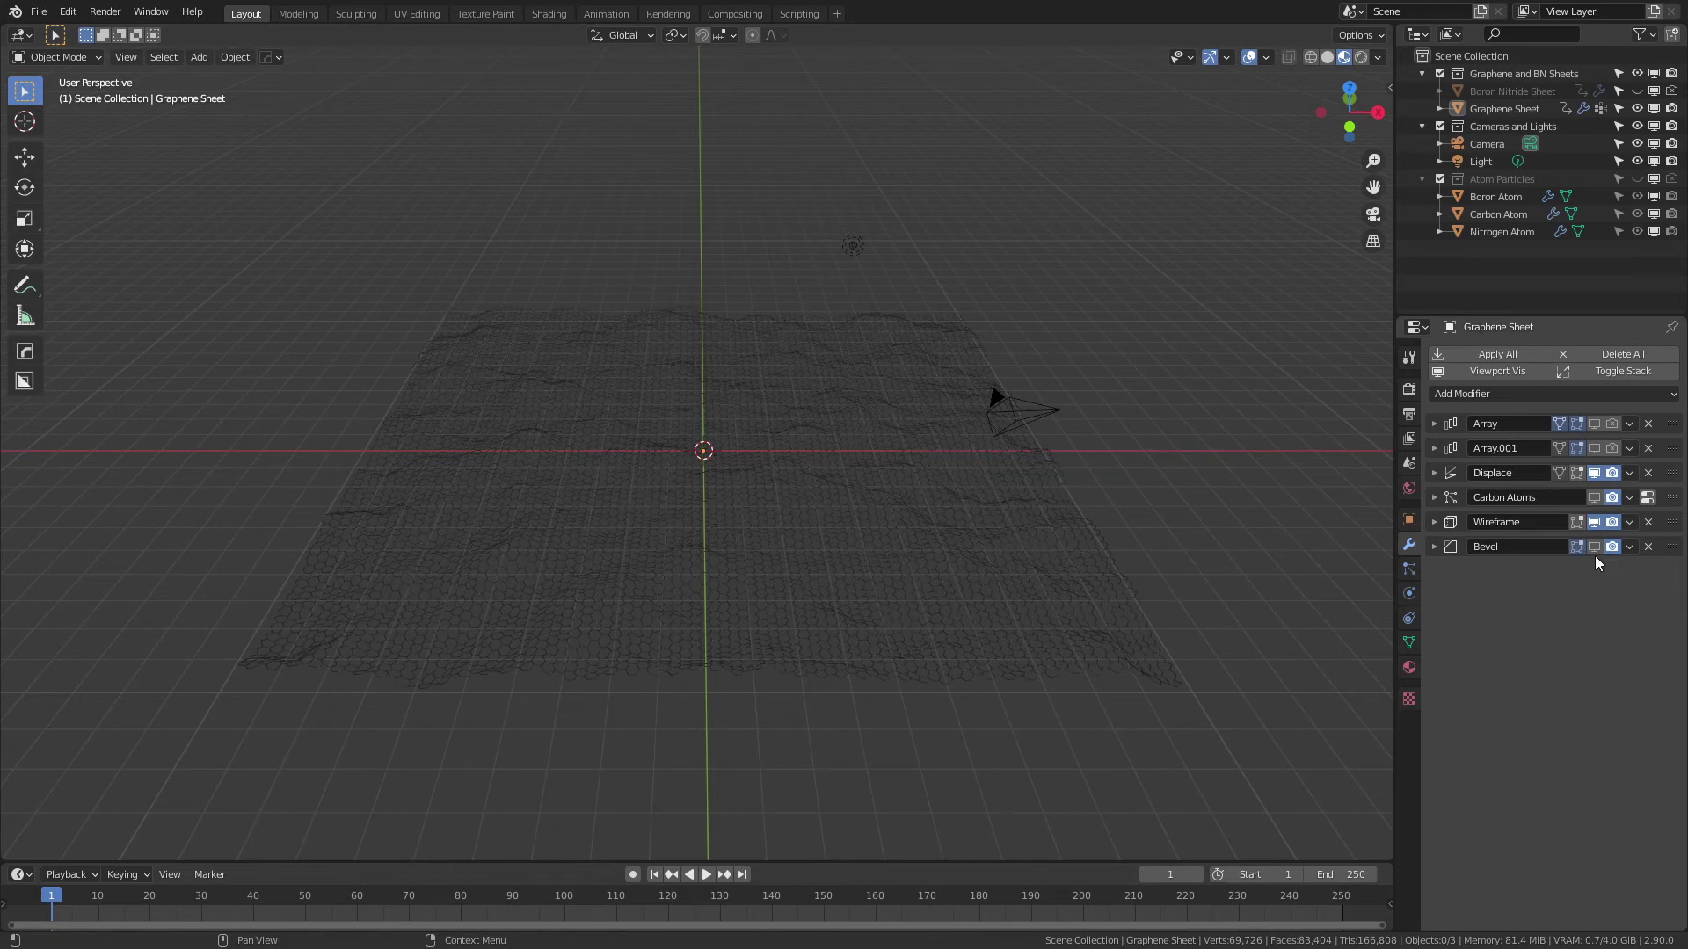
# Enable the Carbon Atoms modifier in the viewport so atom spheres appear on the sheet
pyautogui.scroll(5, 774, 625)
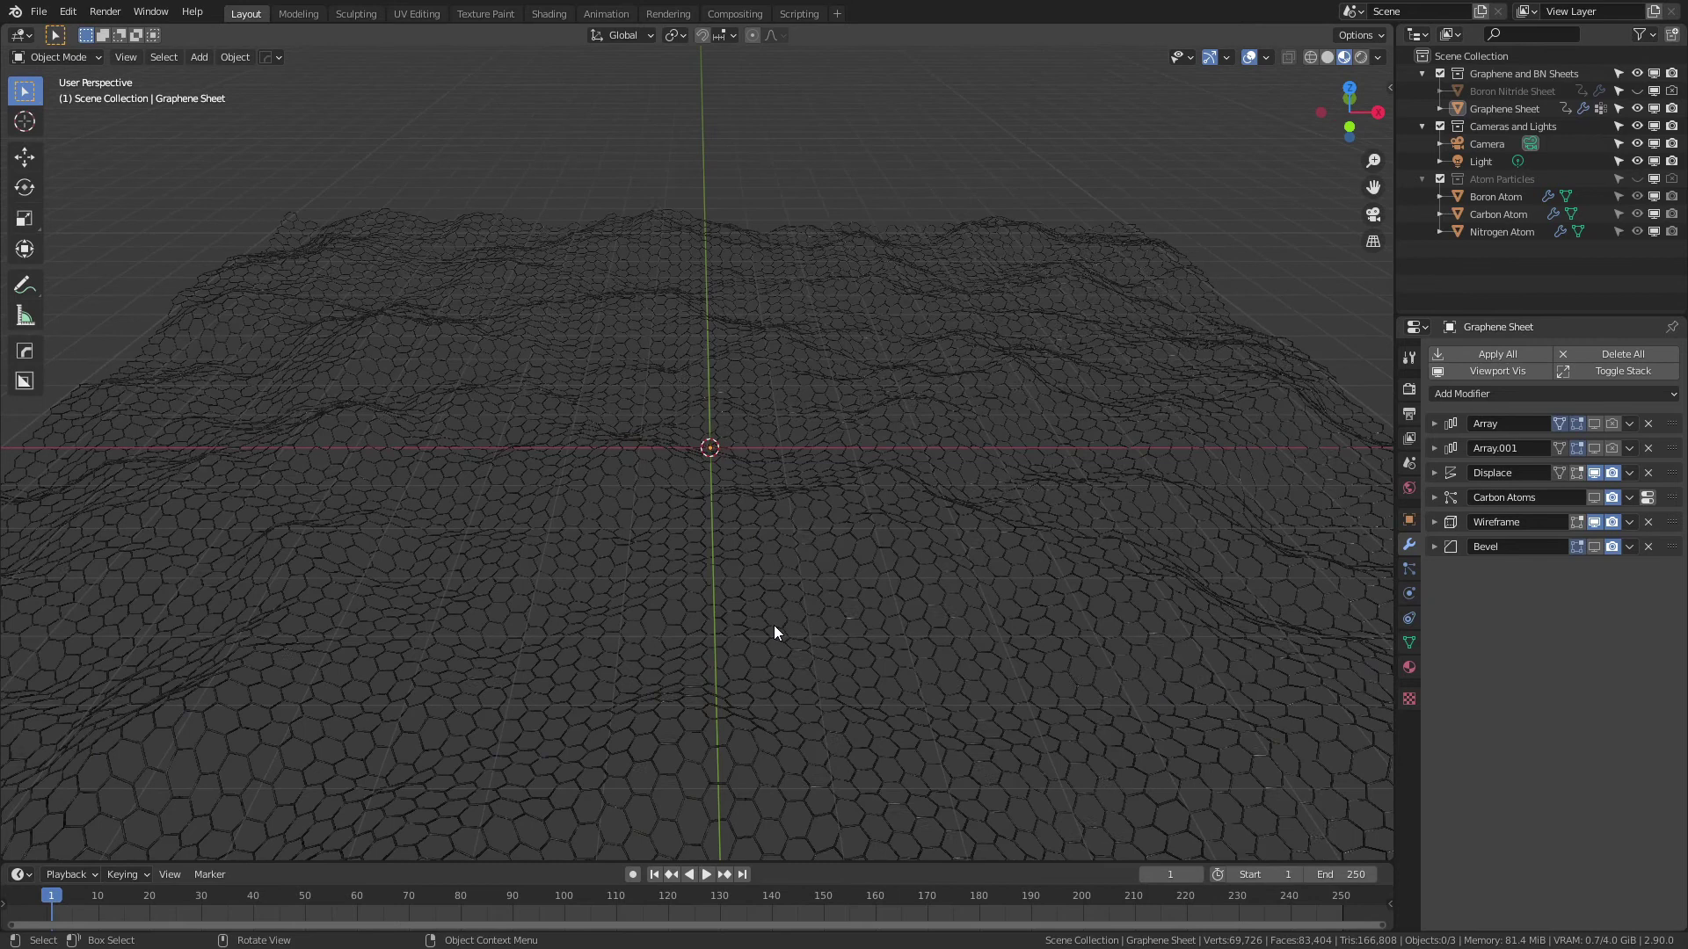
pyautogui.scroll(3, 774, 626)
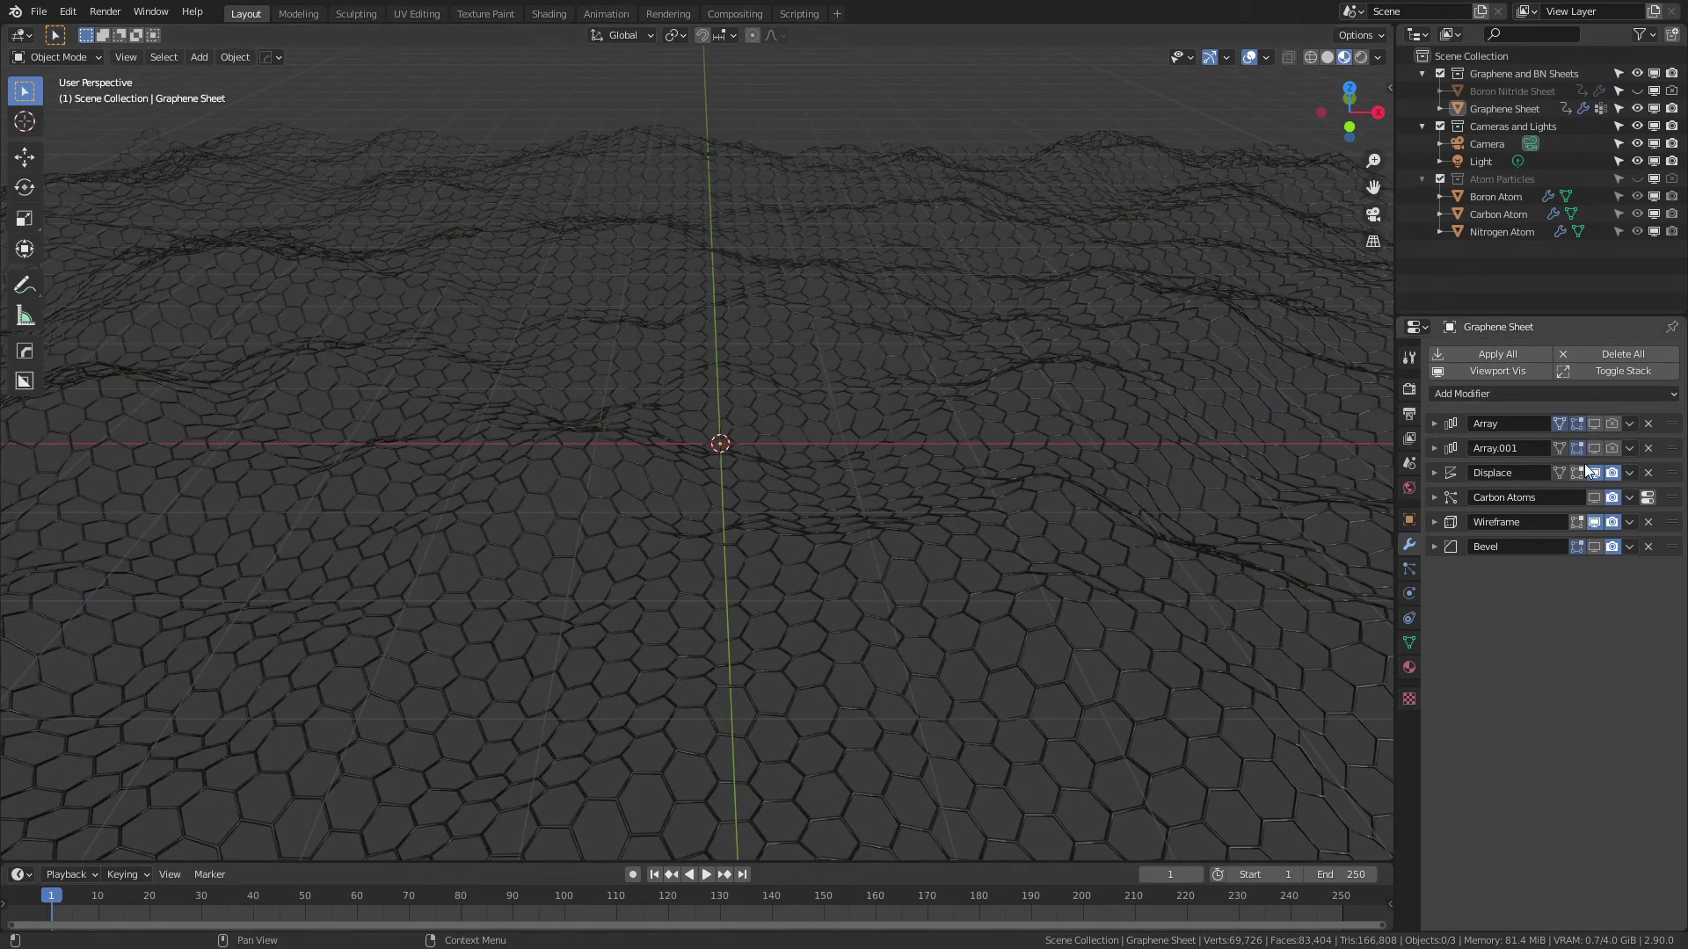
pyautogui.click(1594, 498)
pyautogui.scroll(-5, 572, 552)
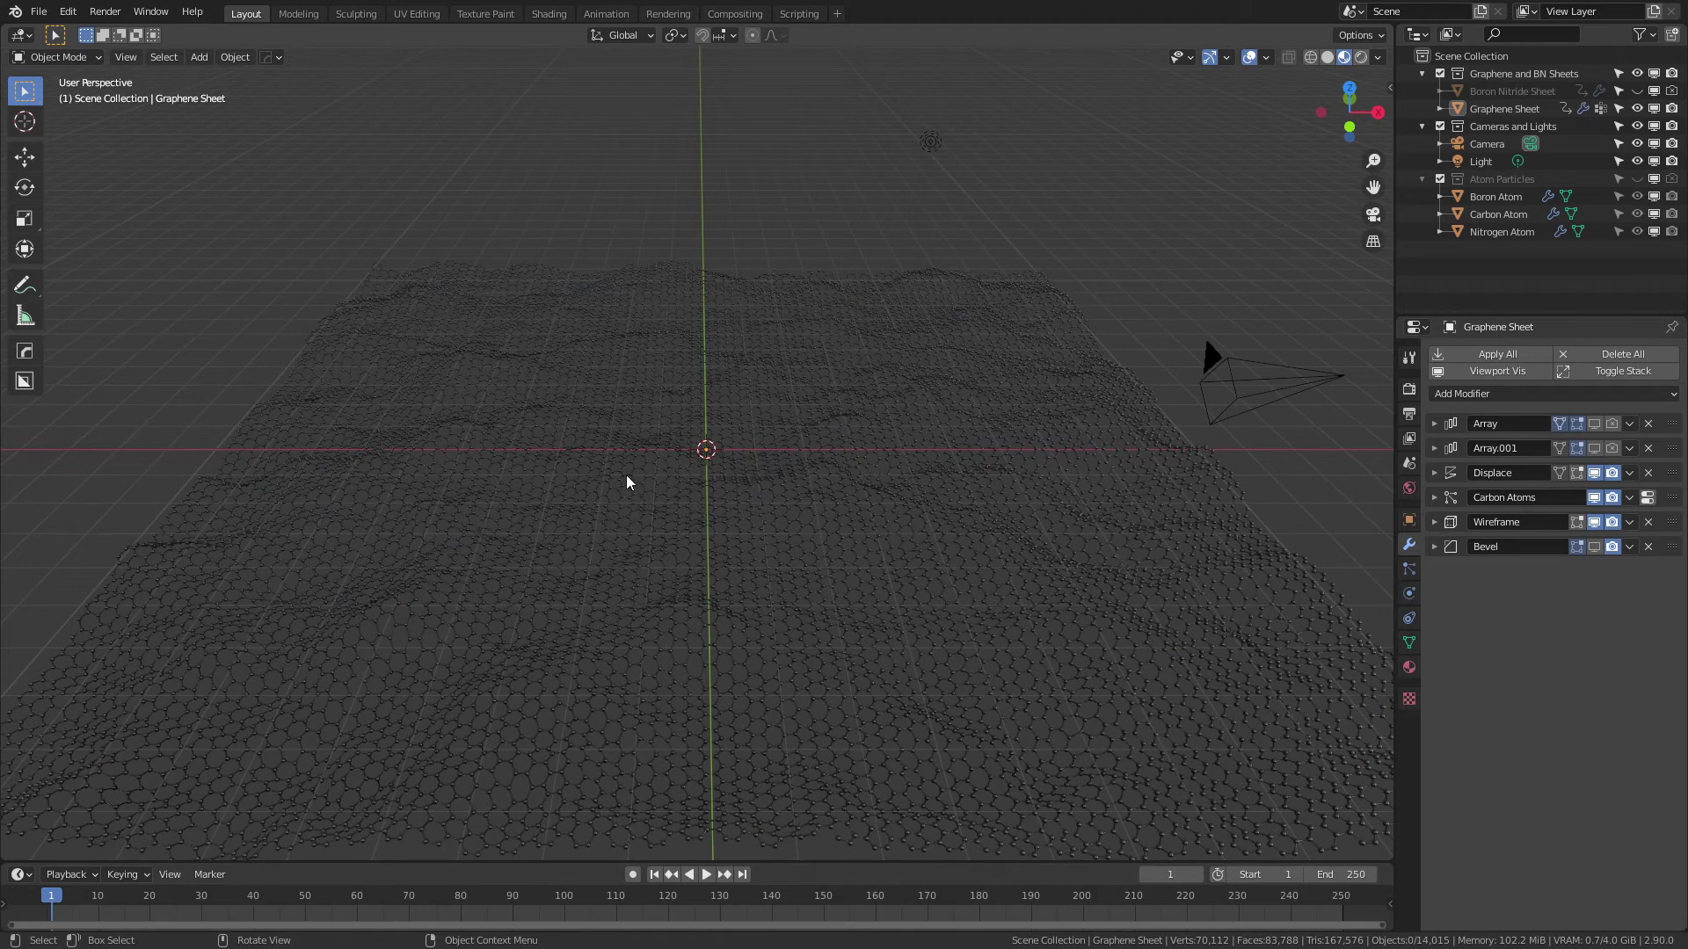
pyautogui.press('Tab')
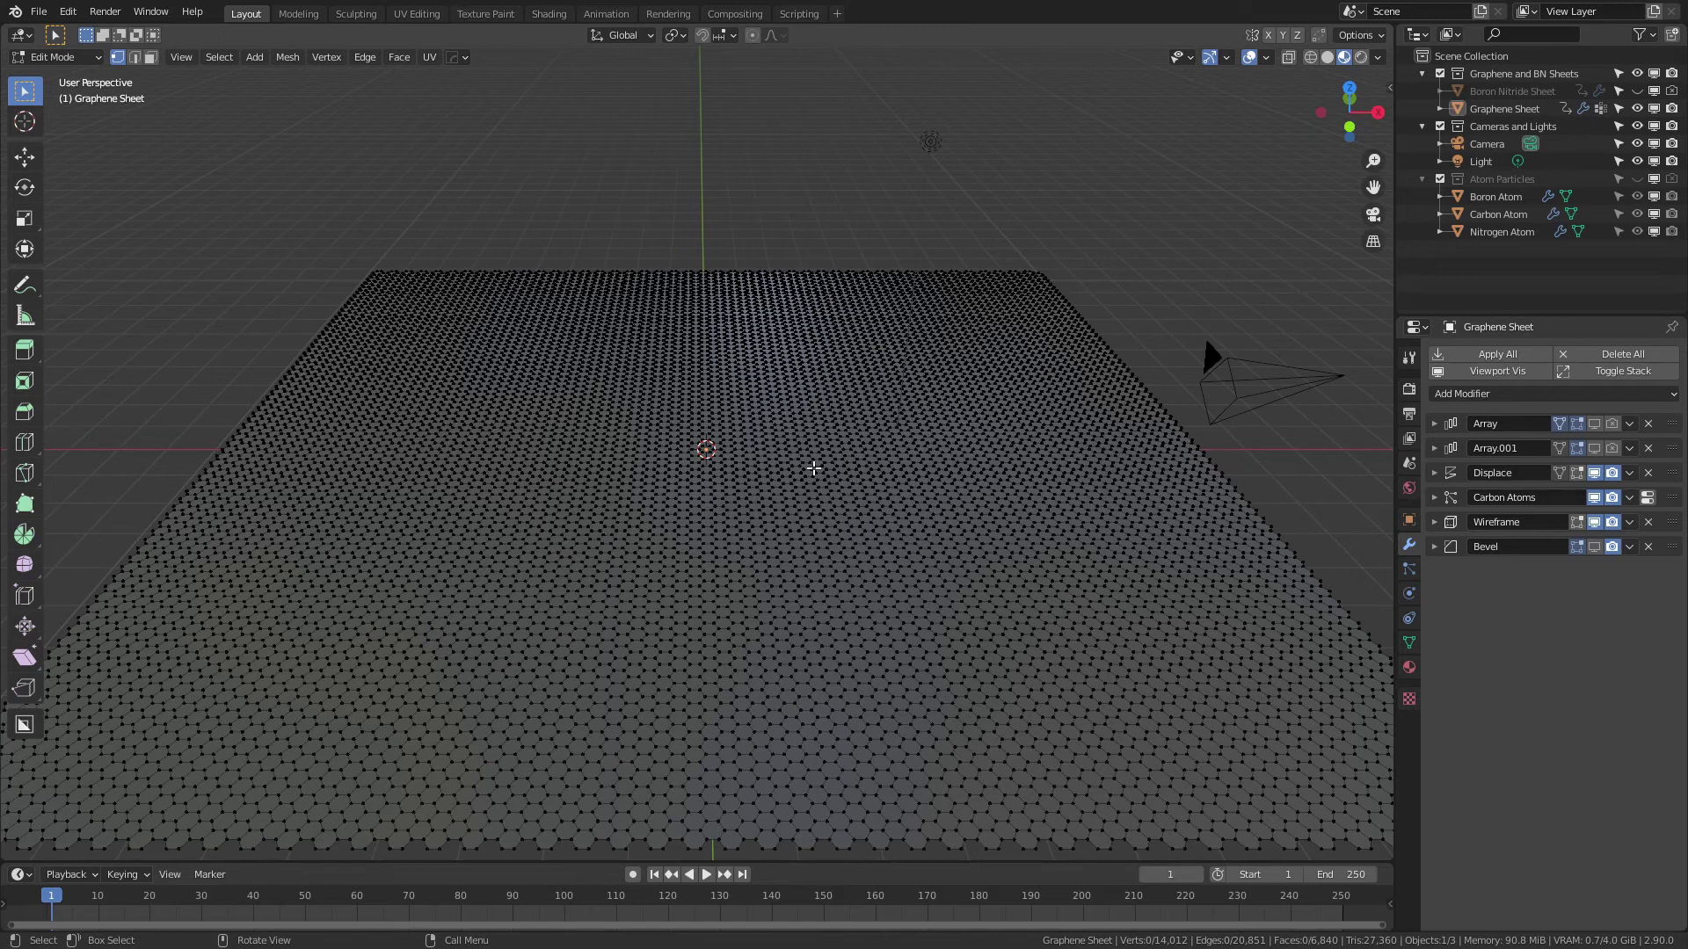
pyautogui.press('Tab')
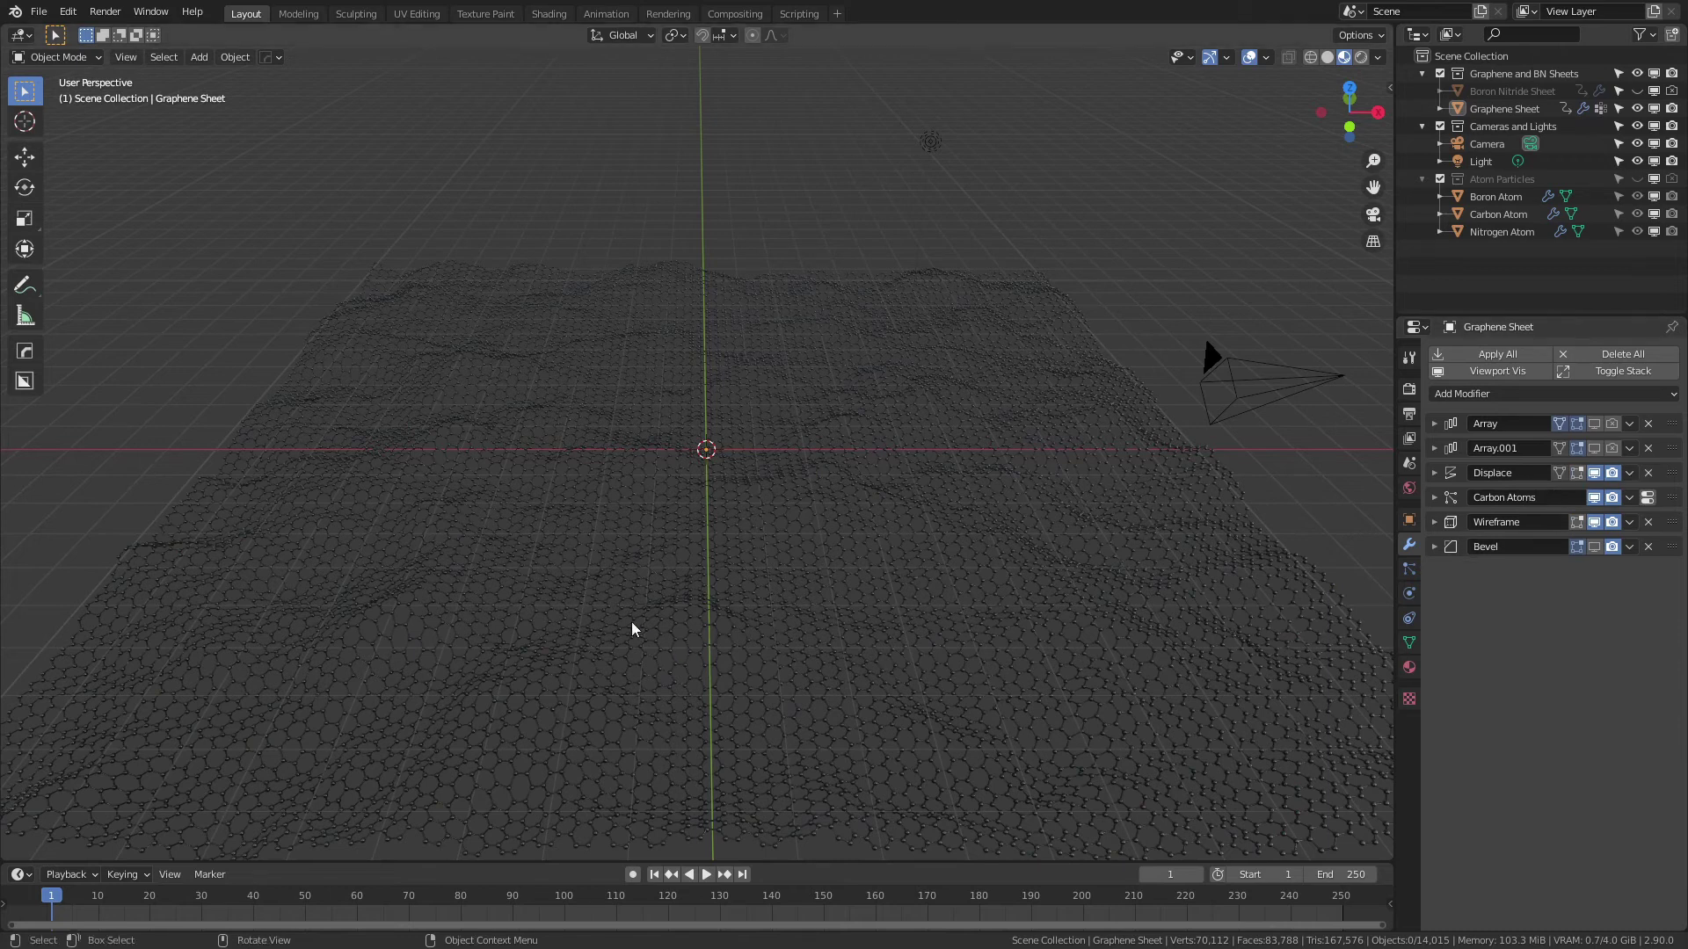
# View Carbon Atoms emission (14012 atoms), compare the Boron Nitride Sheet's Boron Atoms, then reselect graphene
pyautogui.click(1411, 569)
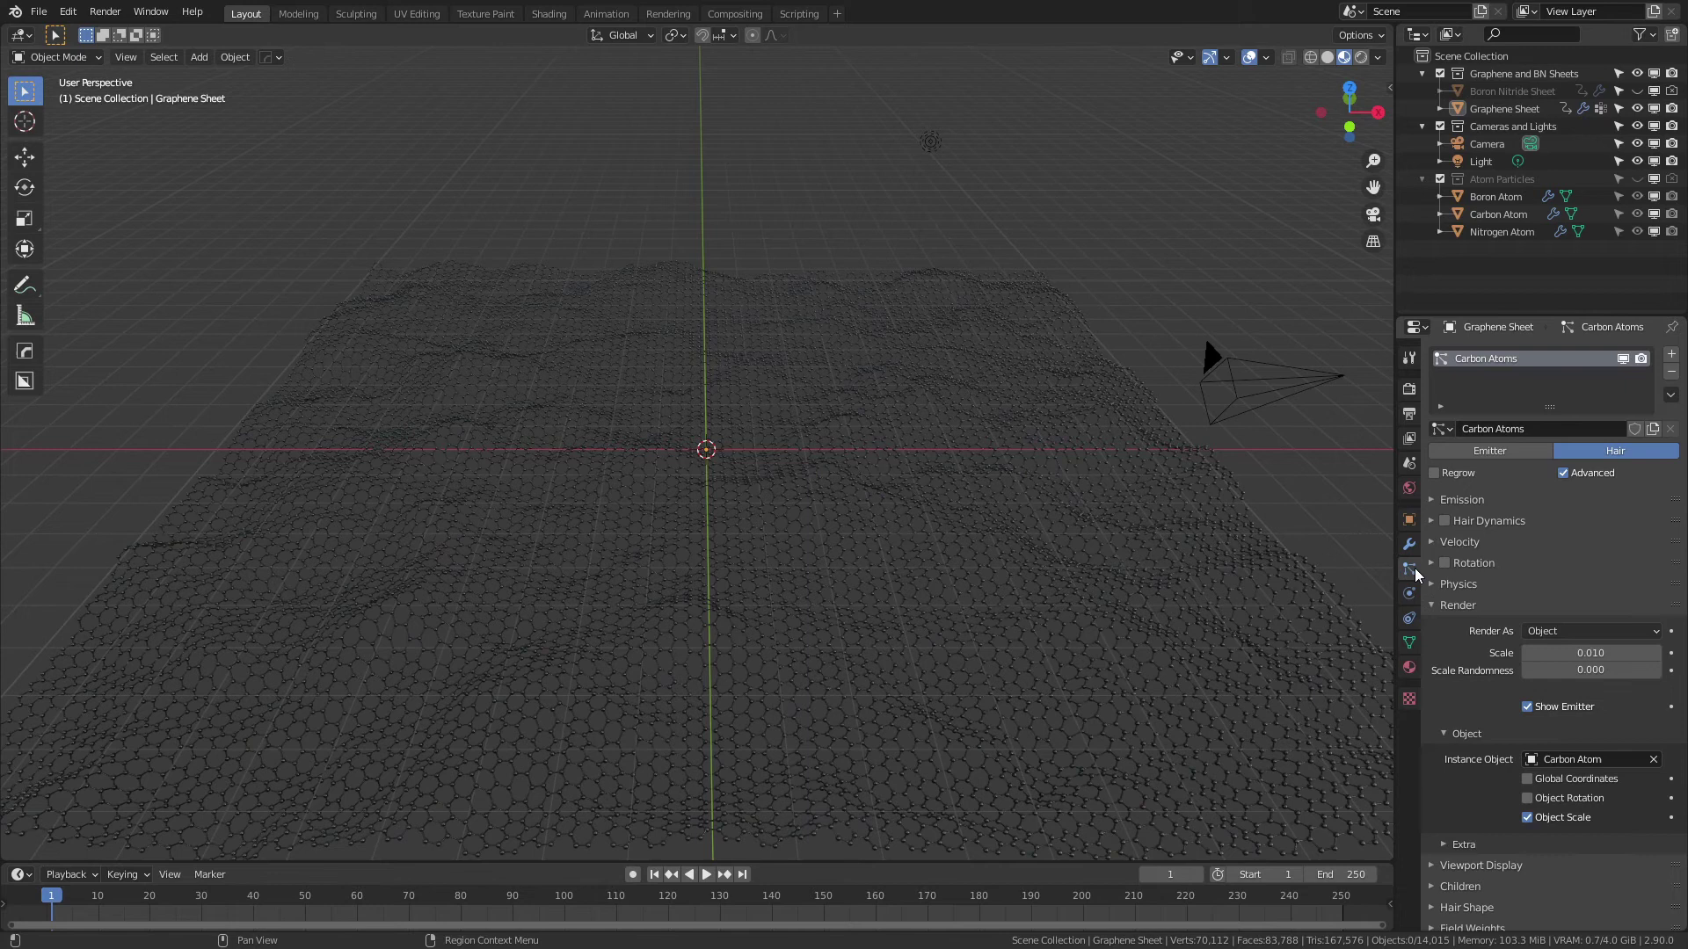
pyautogui.click(1433, 499)
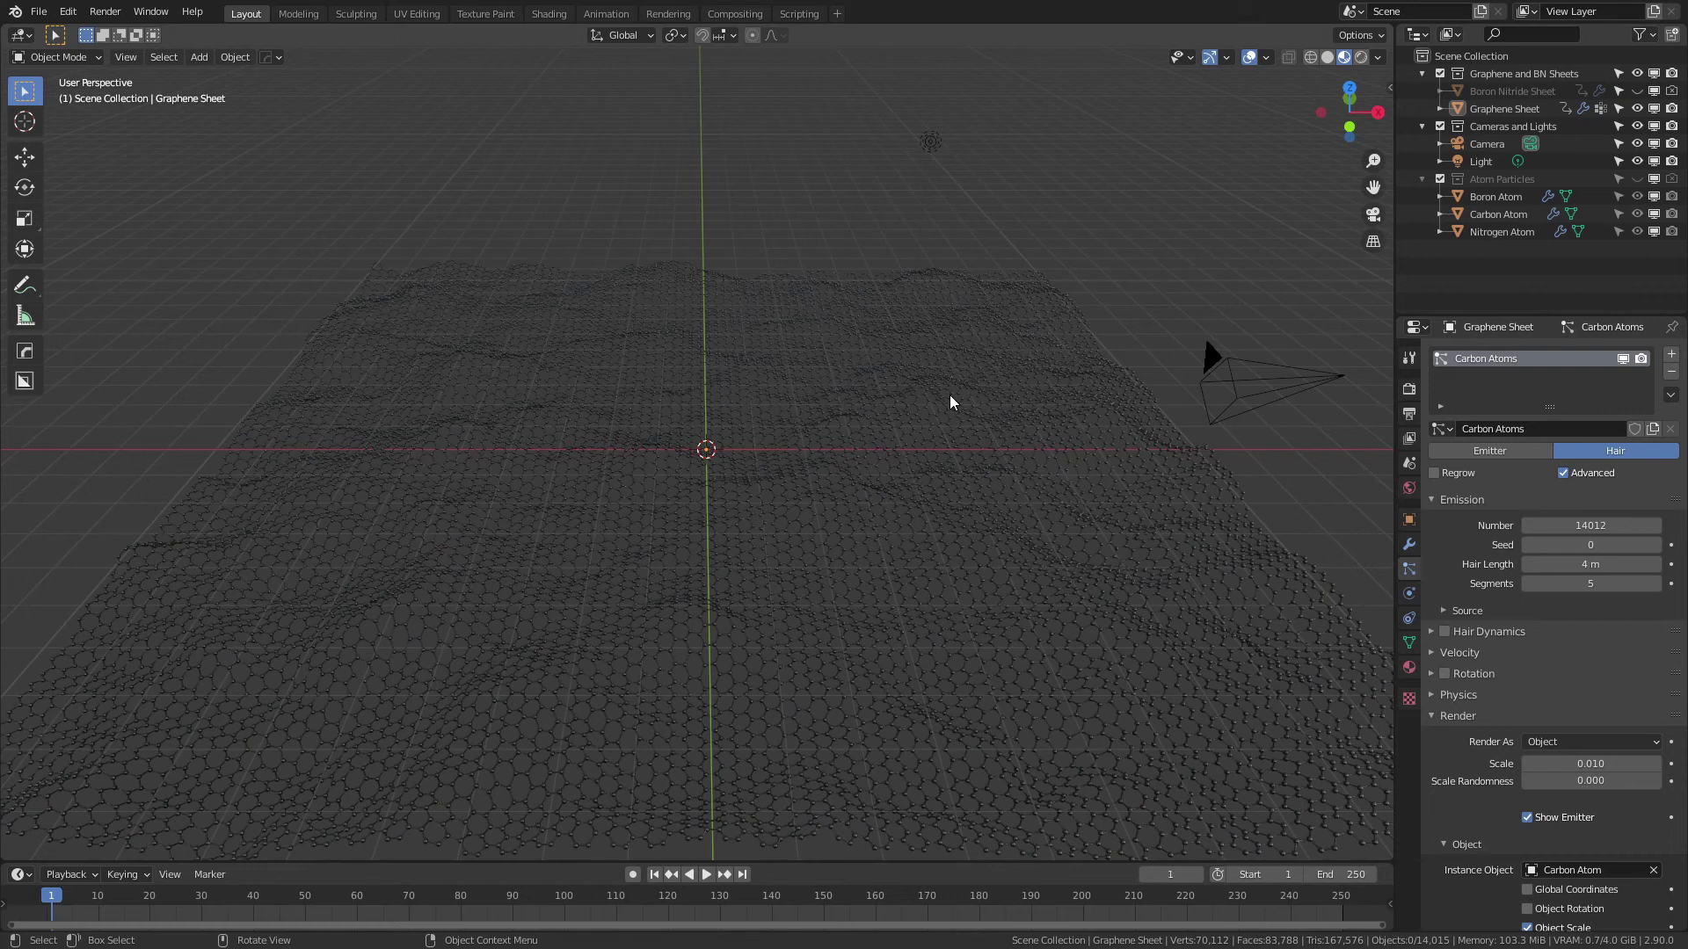
pyautogui.click(1547, 92)
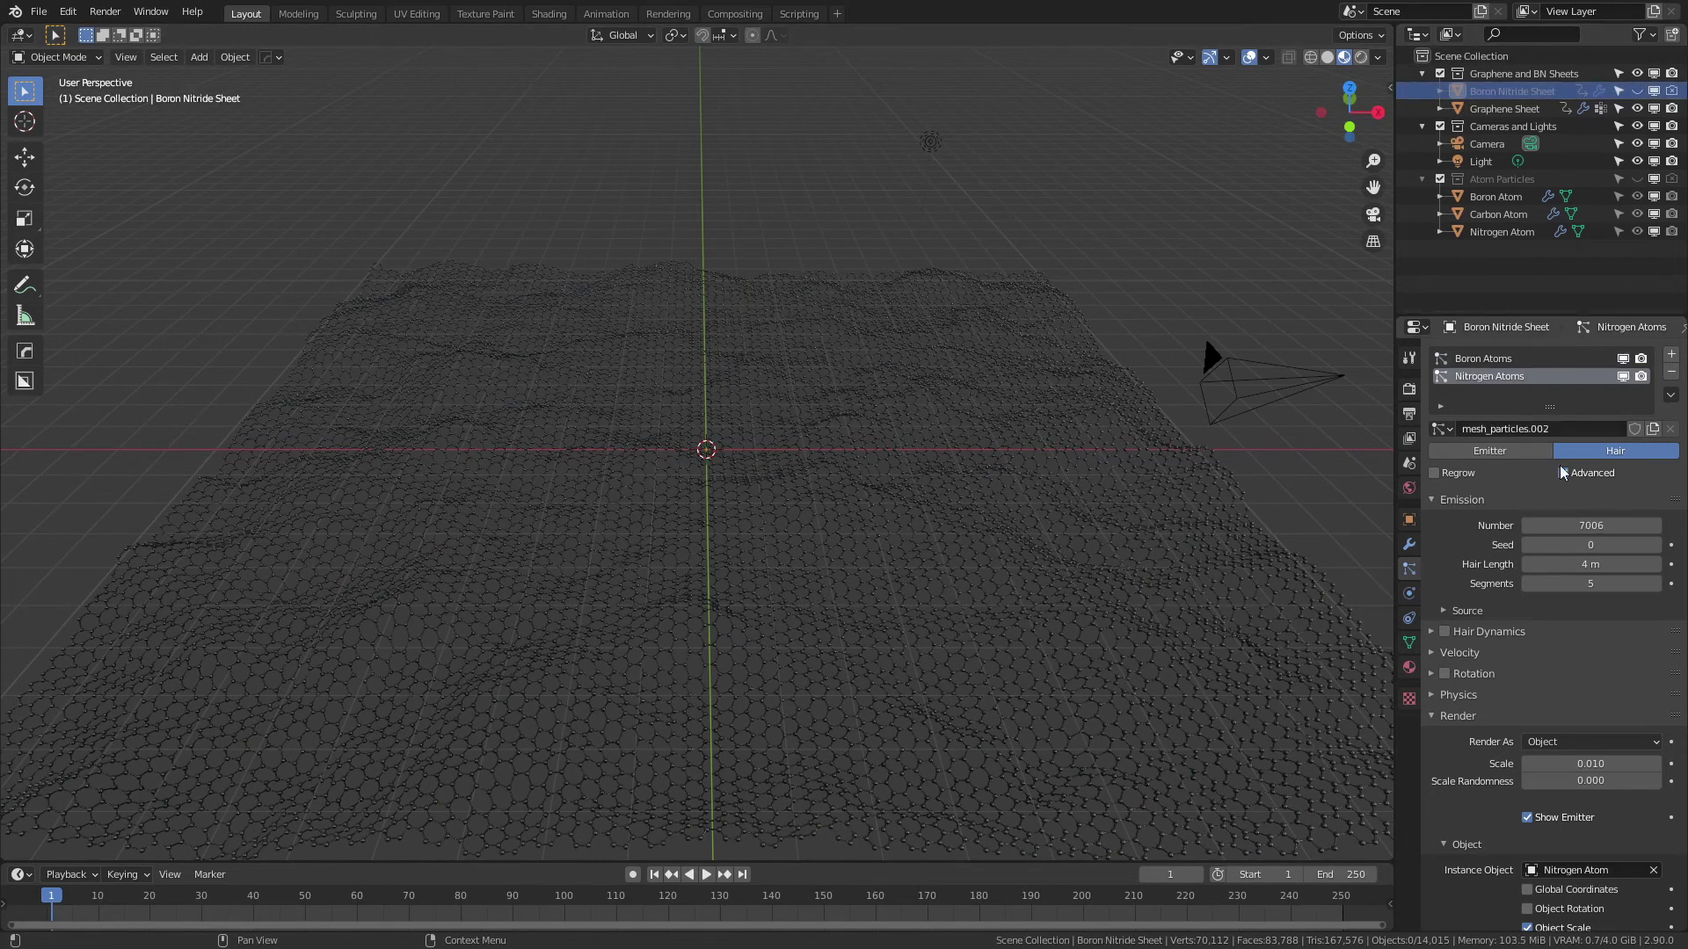
pyautogui.click(1485, 358)
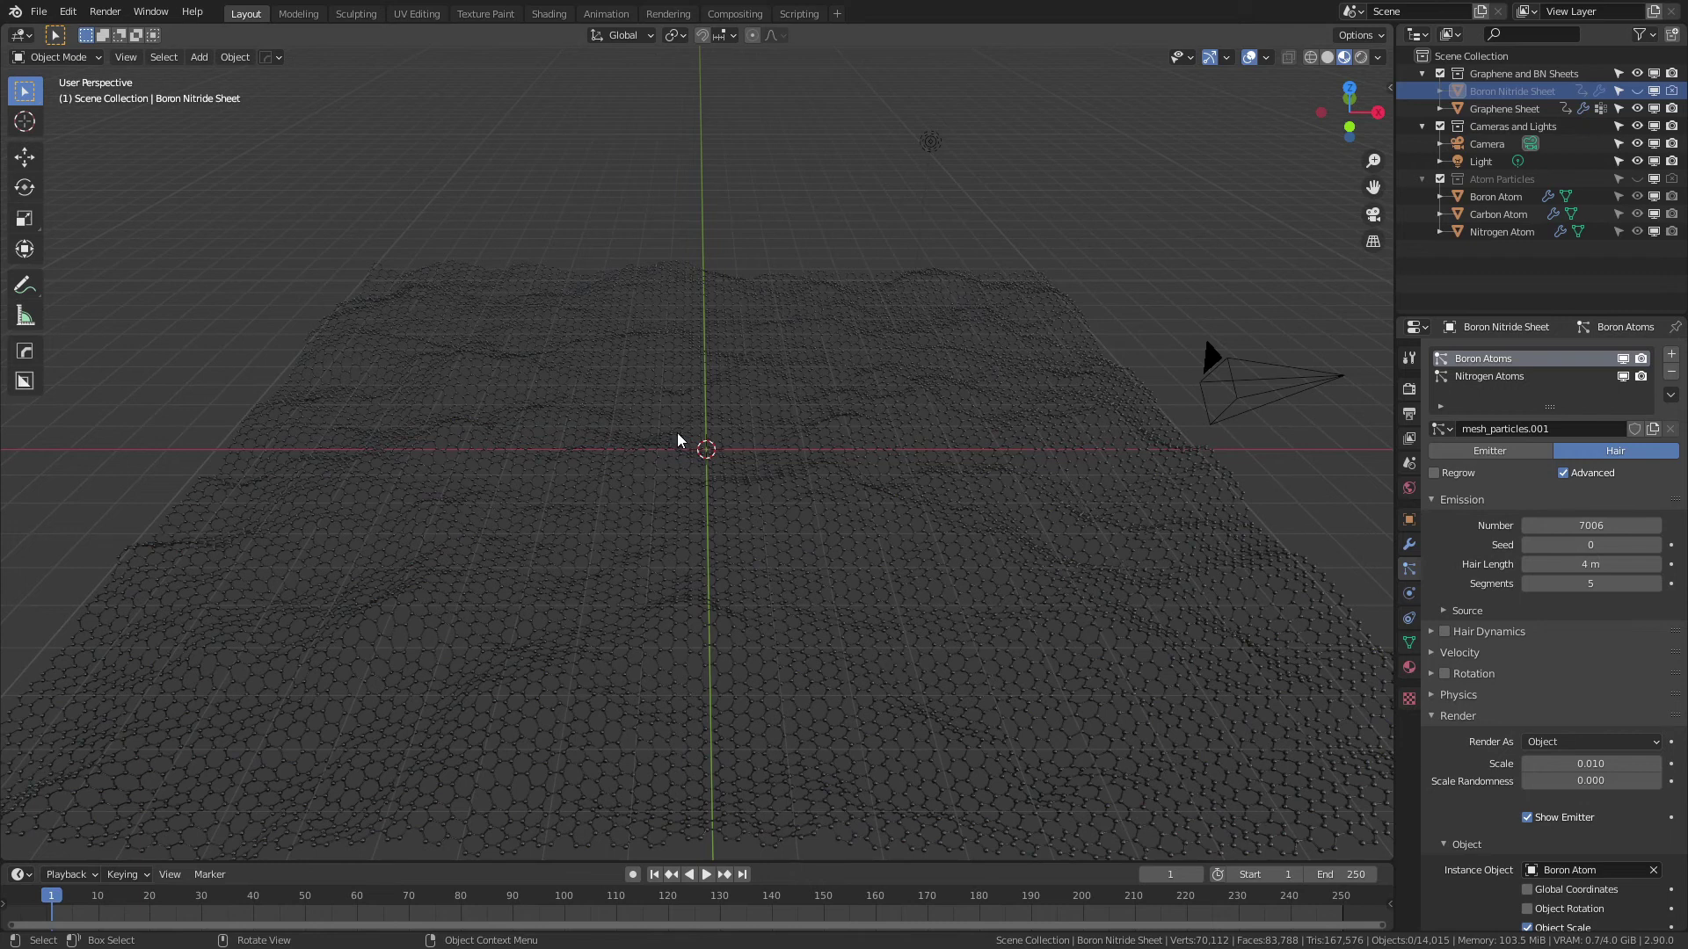
pyautogui.click(708, 455)
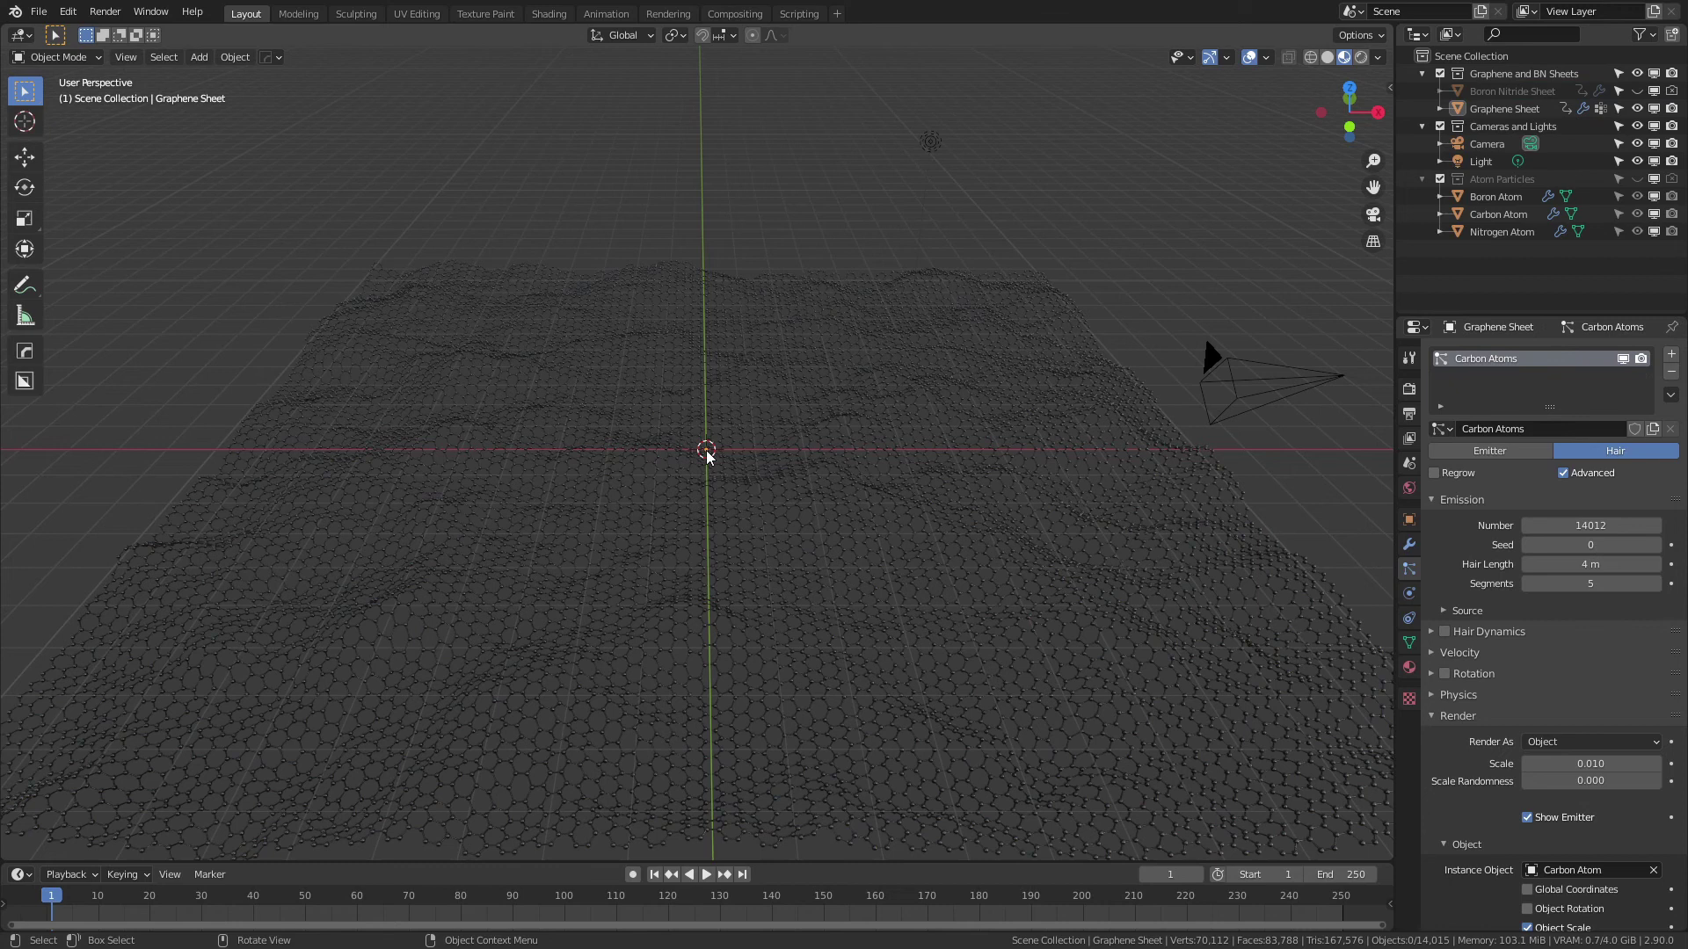